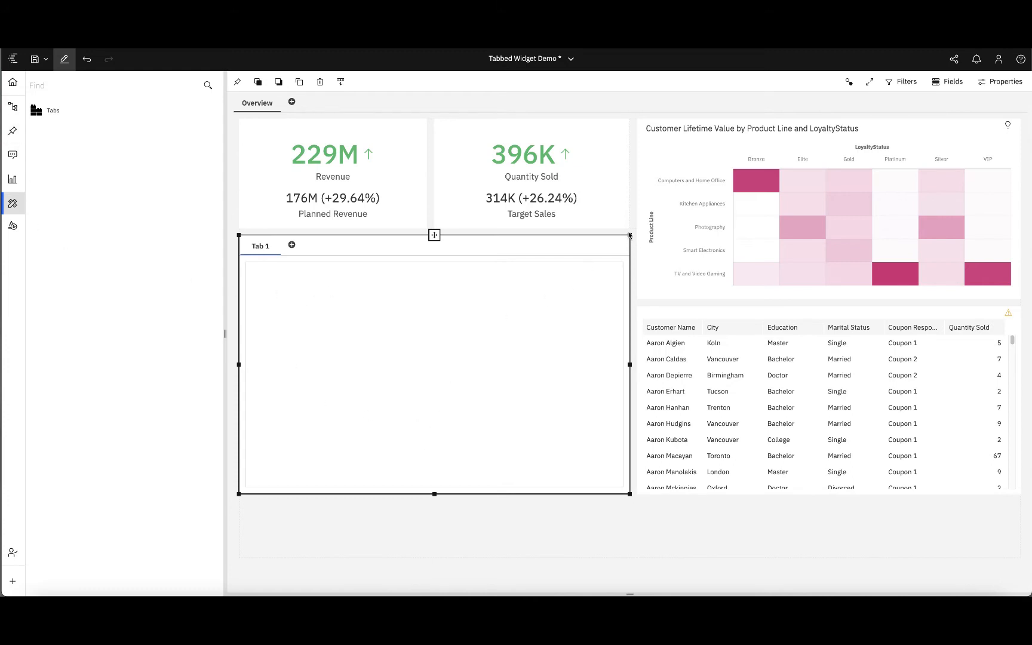
Enlarge the tab widget and place the pinned Quantity Sold line chart in its Tab 1, filling the tab's content area.
drag(630, 236, 825, 149)
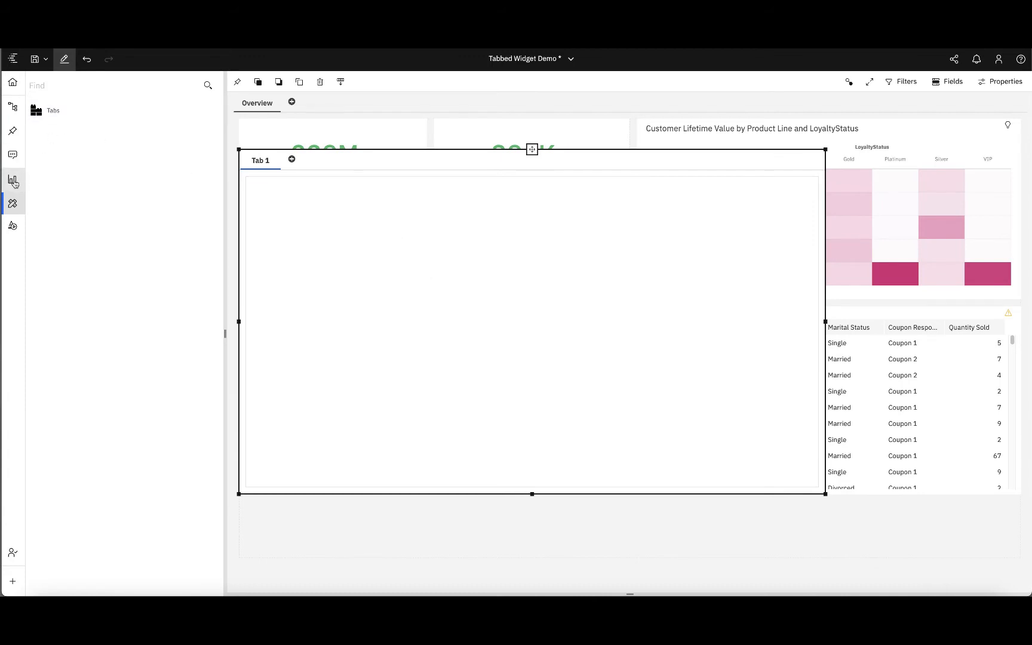
click(12, 130)
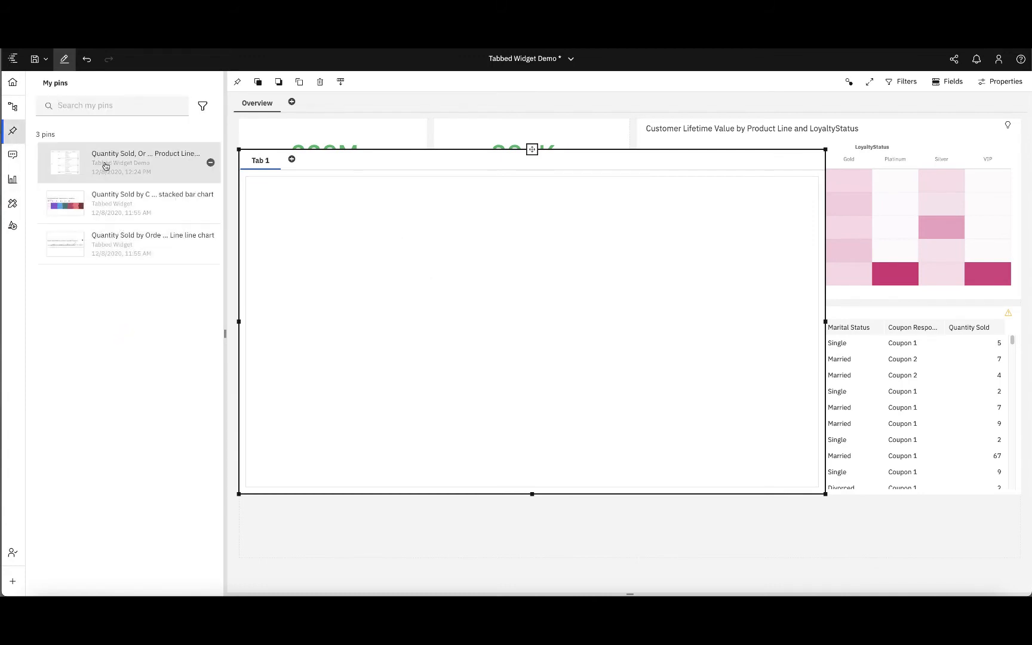
drag(100, 256, 330, 269)
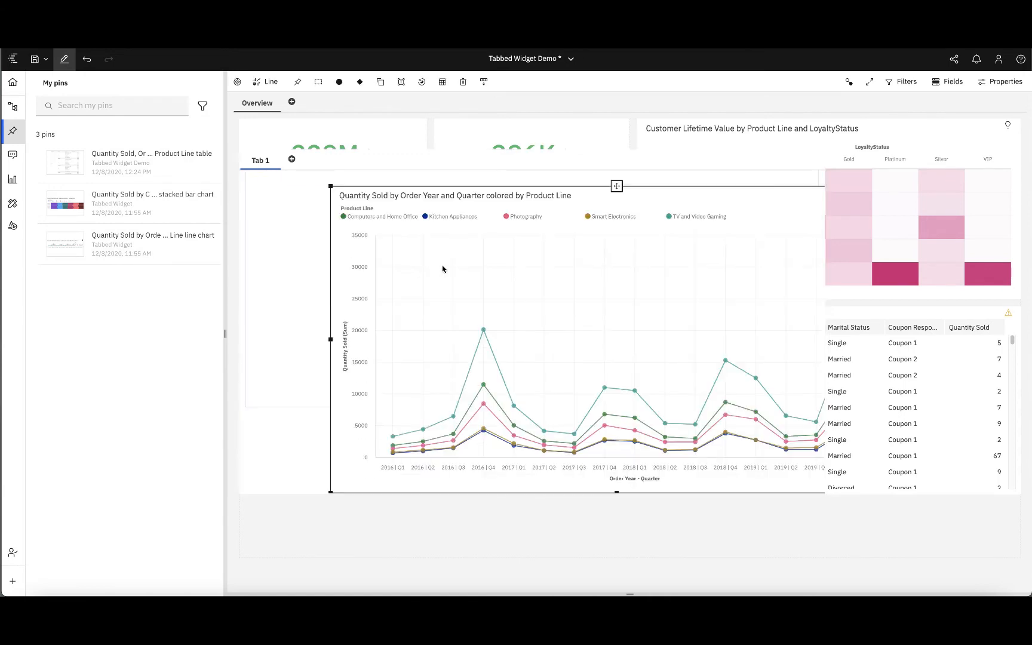
drag(617, 187, 578, 210)
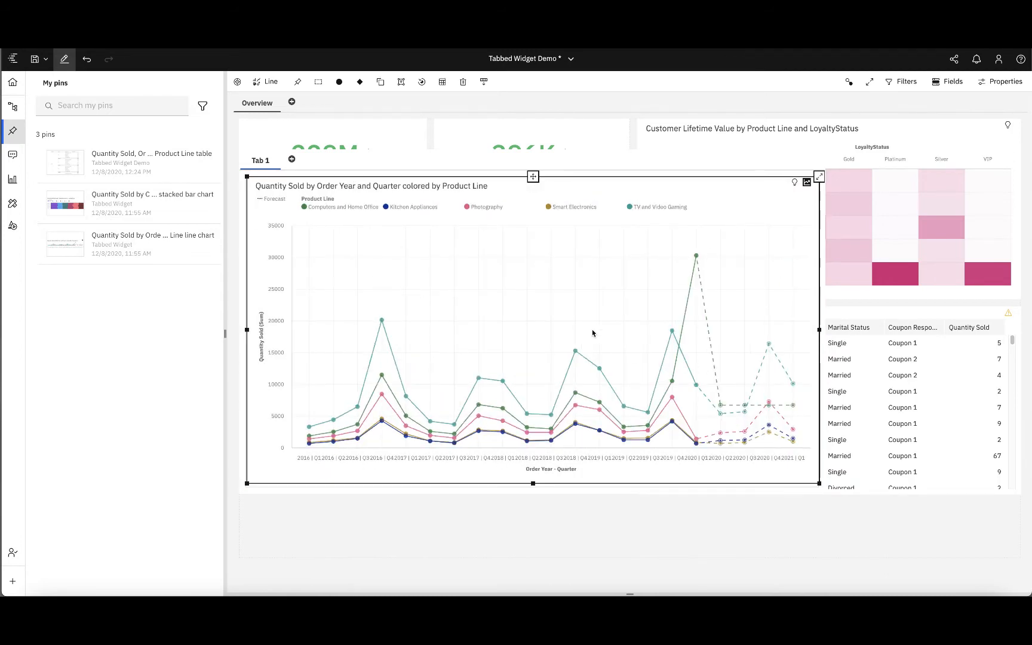
Add a second tab to the tab widget using the blank single-area template.
click(292, 159)
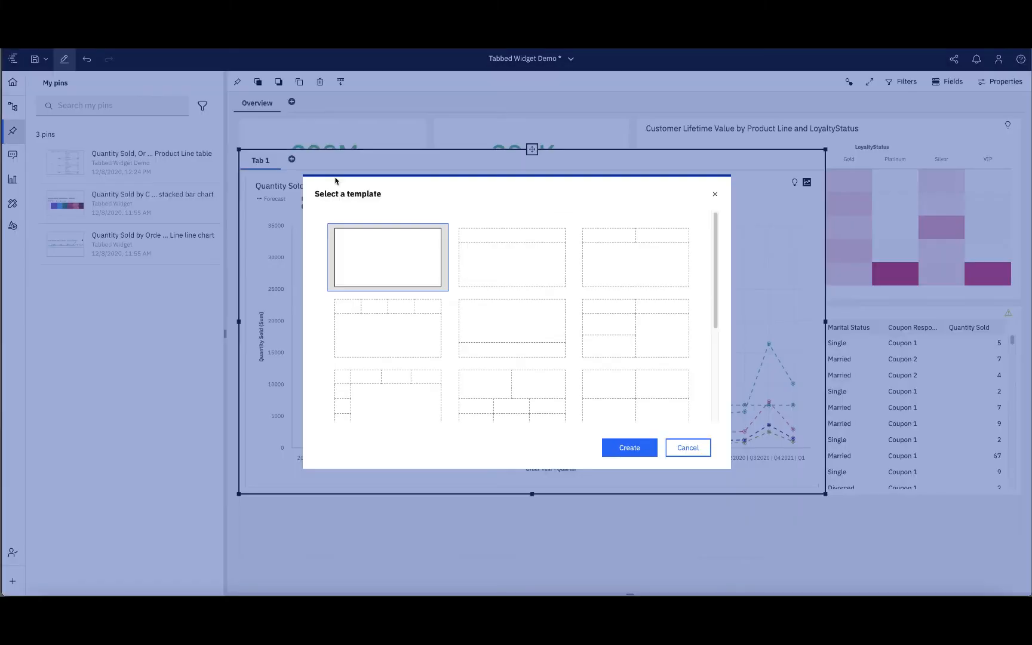
scroll(670, 346, down, 1)
scroll(573, 311, down, 2)
scroll(483, 258, up, 2)
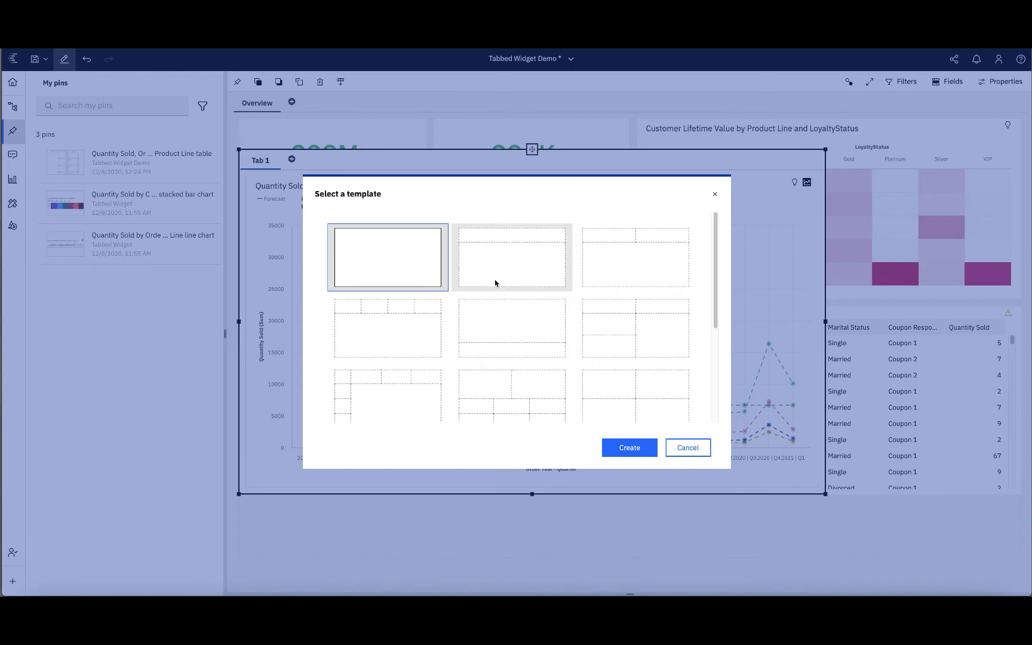
click(625, 454)
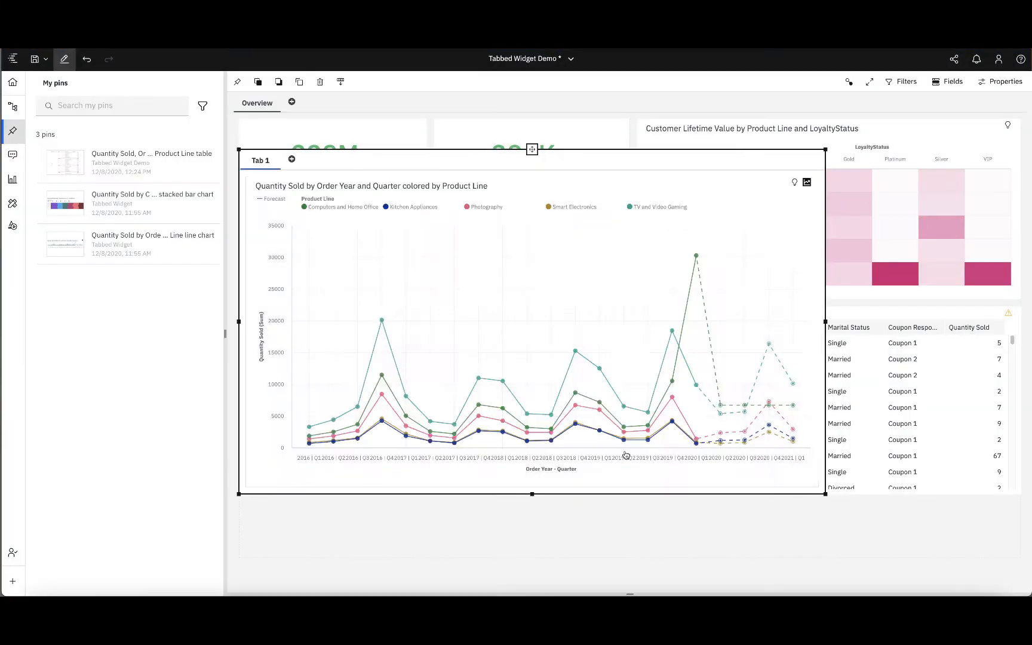
Place the pinned Quantity Sold by Coupon Response stacked bar chart in Tab 2, sized to fill the content area.
drag(126, 203, 300, 213)
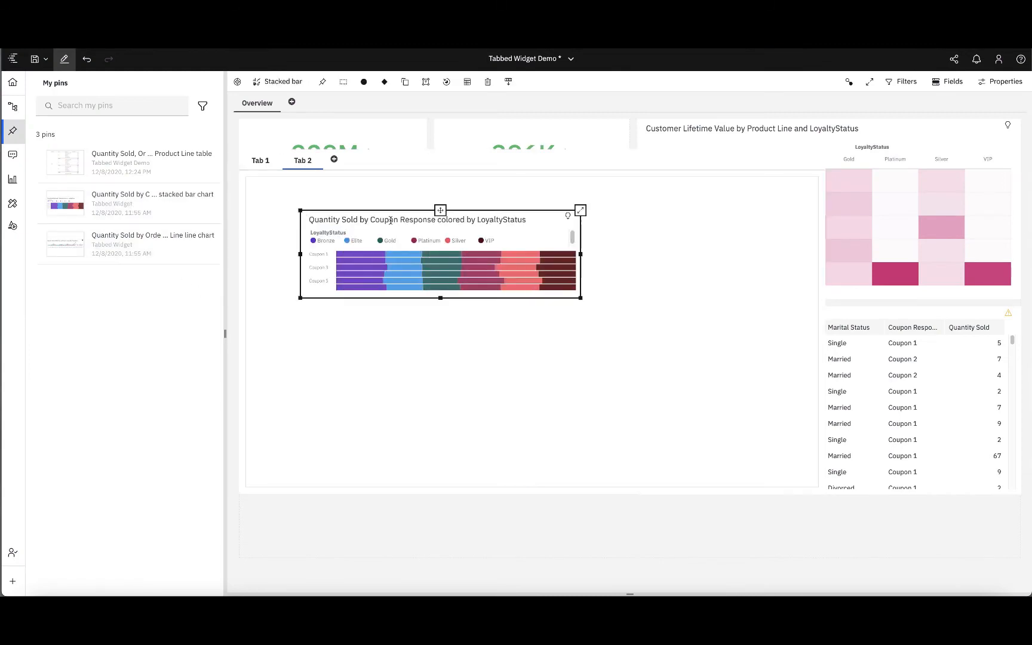
drag(412, 203, 358, 170)
drag(525, 264, 818, 486)
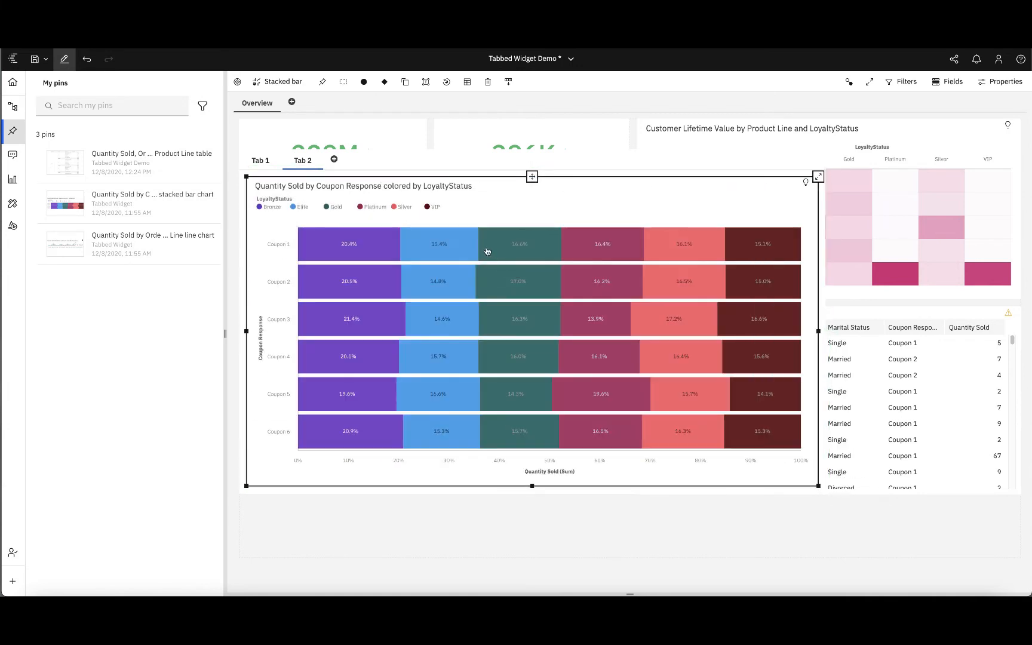
Add a third blank tab to the widget and place the pinned Quantity Sold table in it, widened across the content area.
click(334, 161)
click(627, 449)
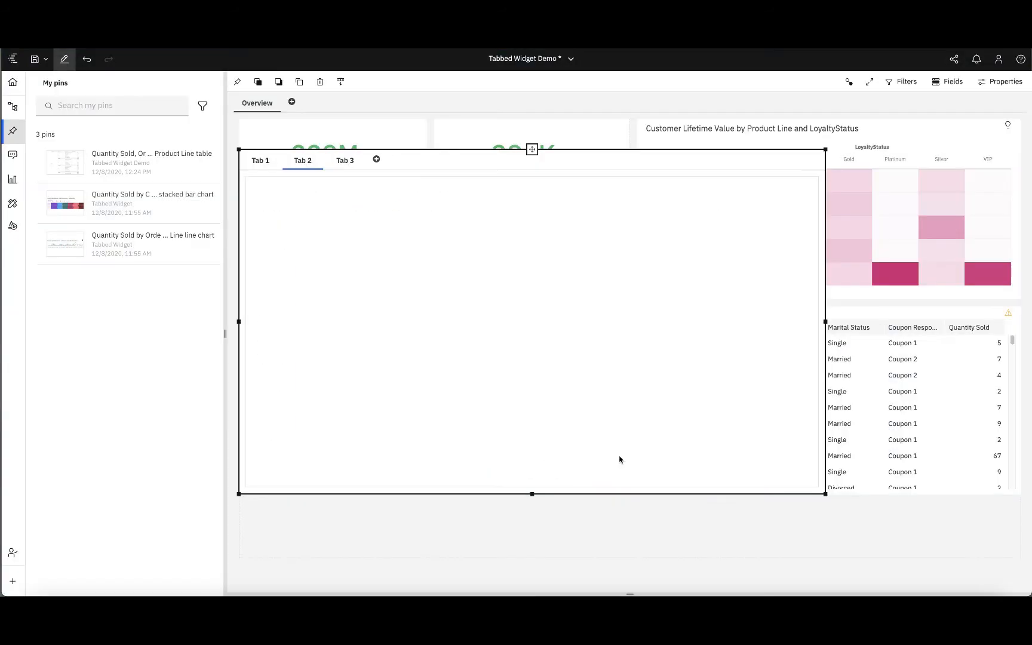
drag(149, 161, 246, 170)
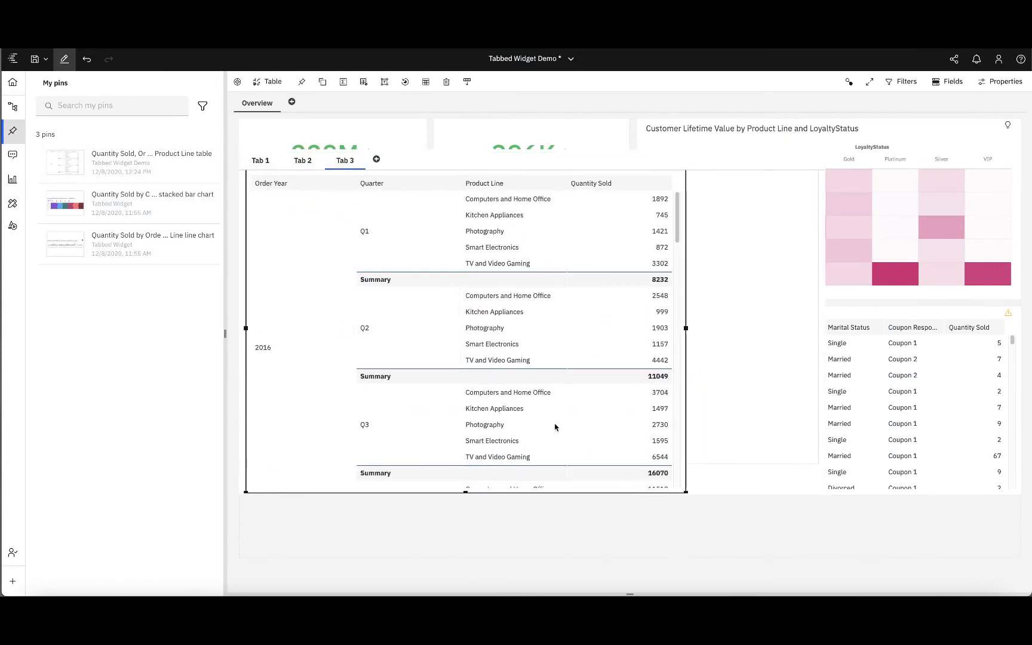
drag(686, 492, 810, 483)
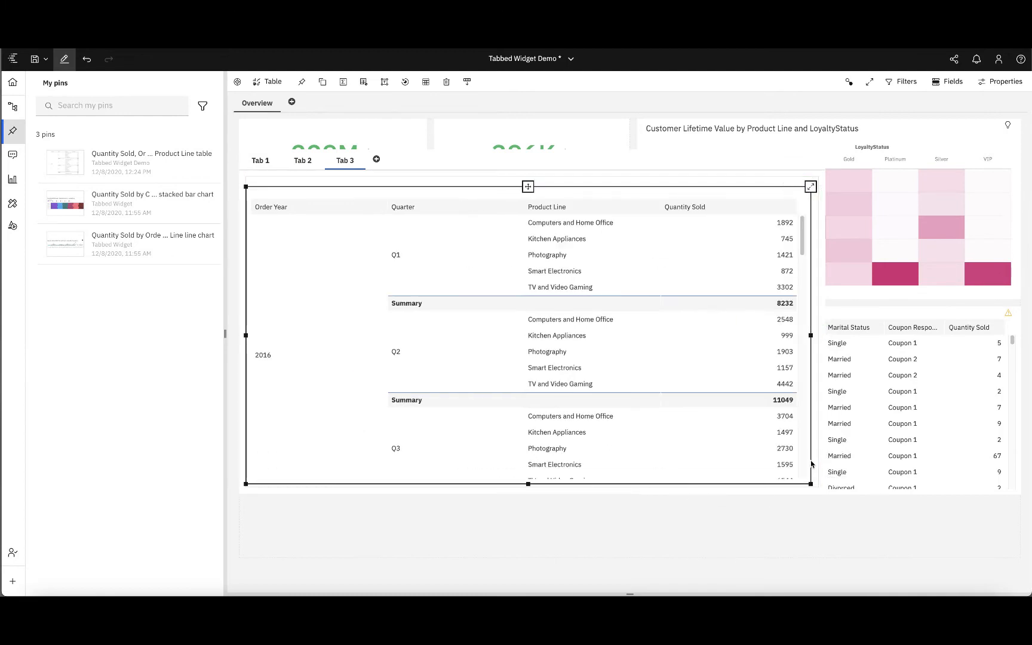
Shrink the tab widget to fit beneath the Revenue and Quantity Sold cards, and review the content of its three tabs.
click(715, 179)
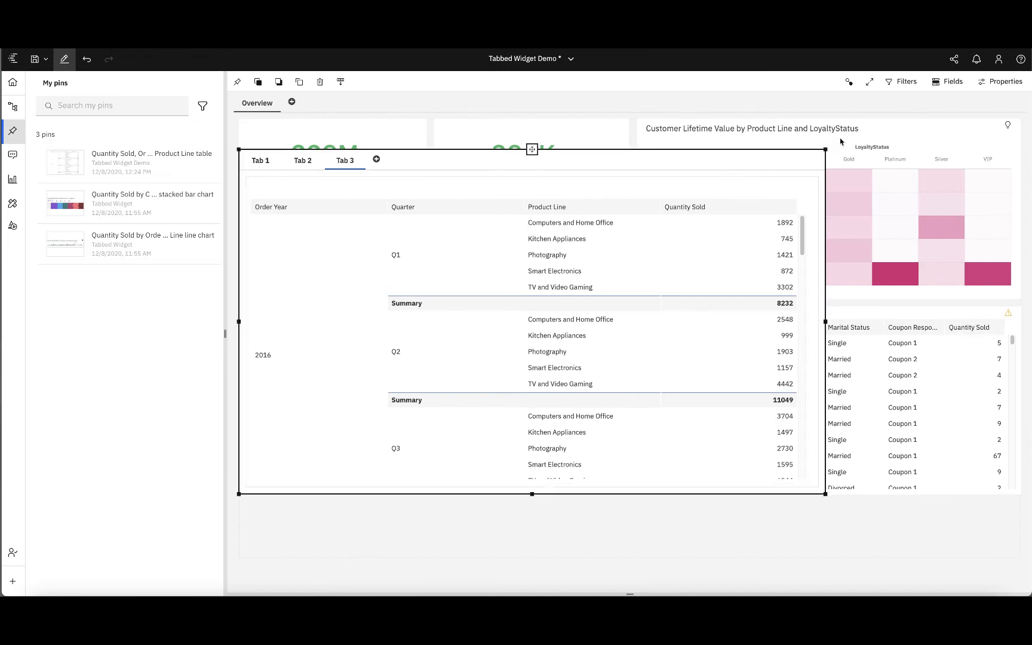
drag(827, 154, 626, 254)
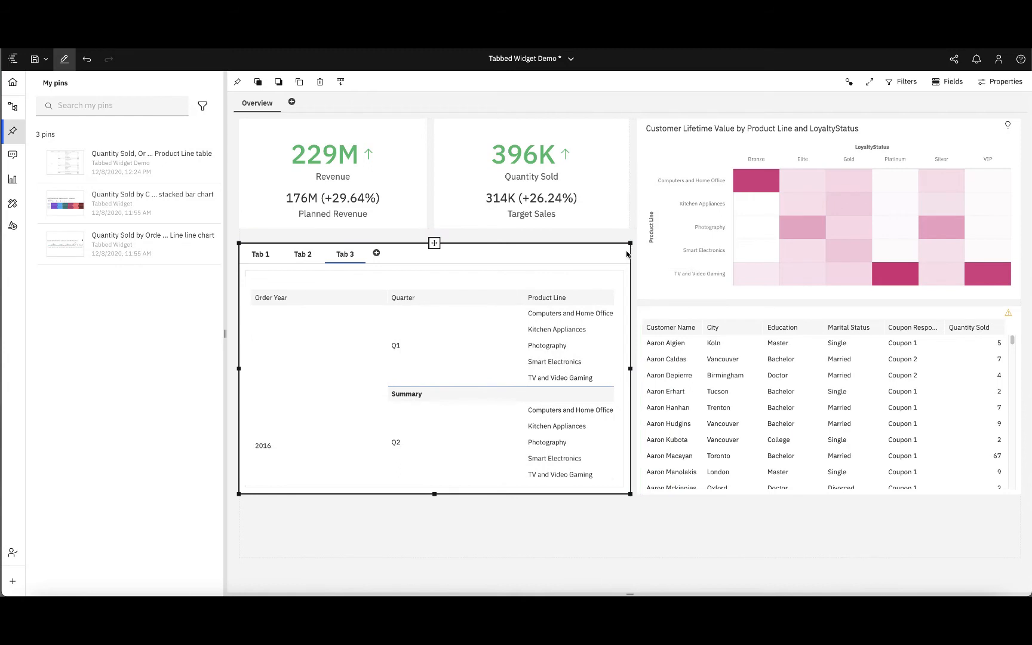
click(260, 255)
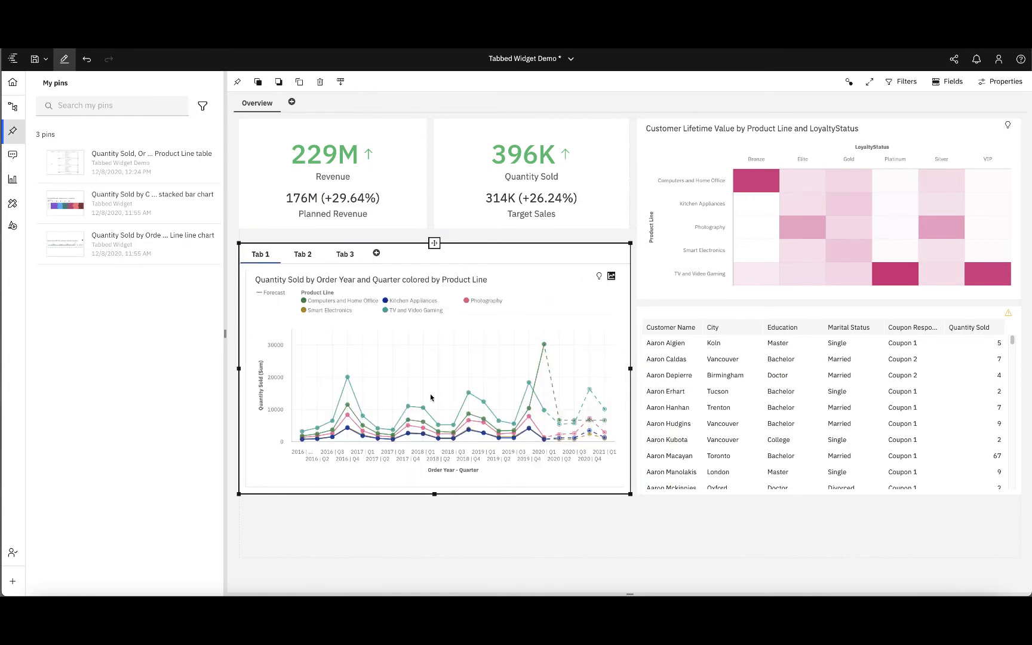
click(302, 258)
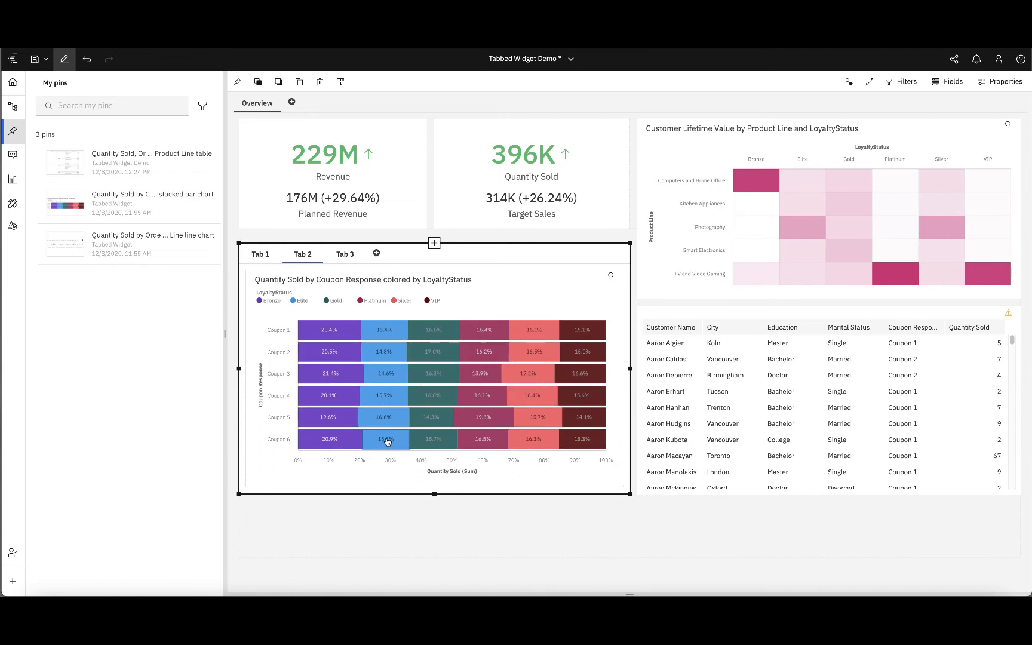
click(344, 254)
scroll(536, 367, down, 5)
scroll(538, 372, up, 5)
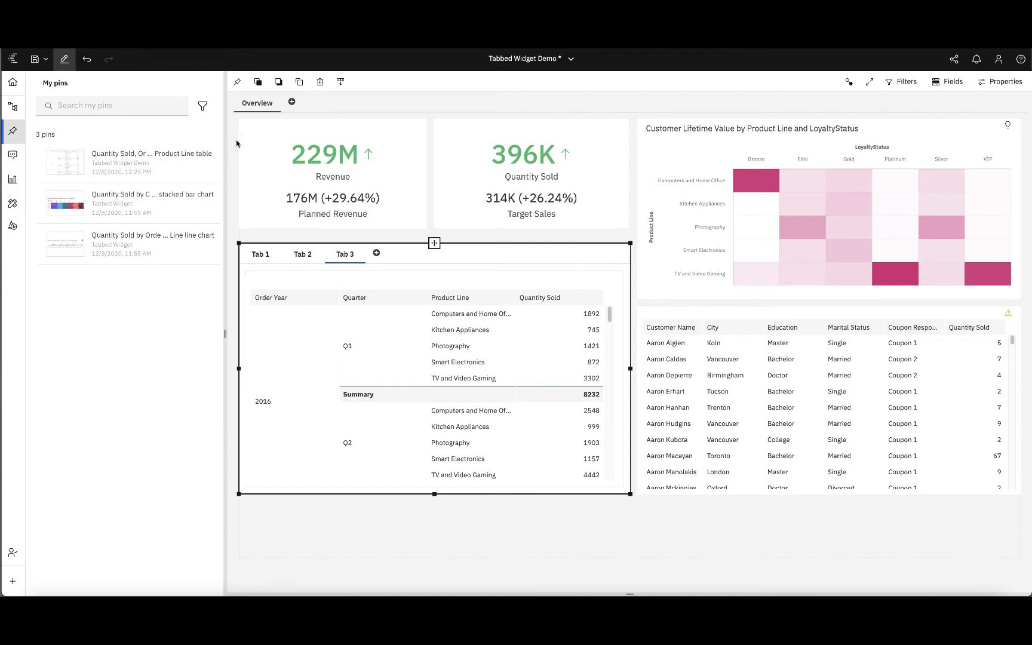
Add a new dashboard-level tab beside Overview using the blank single-area template.
click(291, 102)
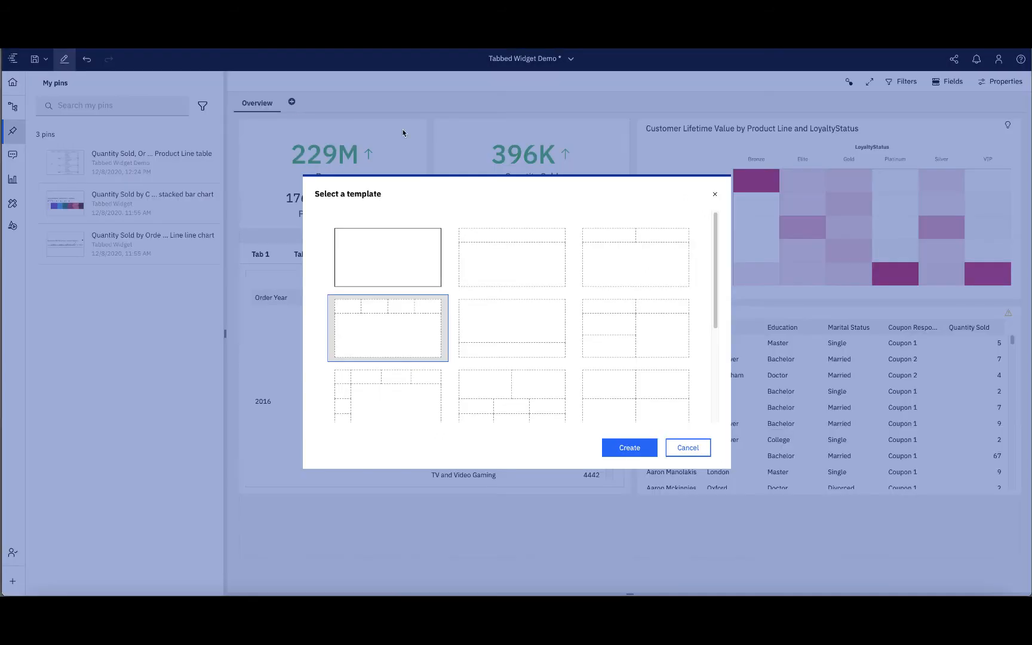
click(404, 269)
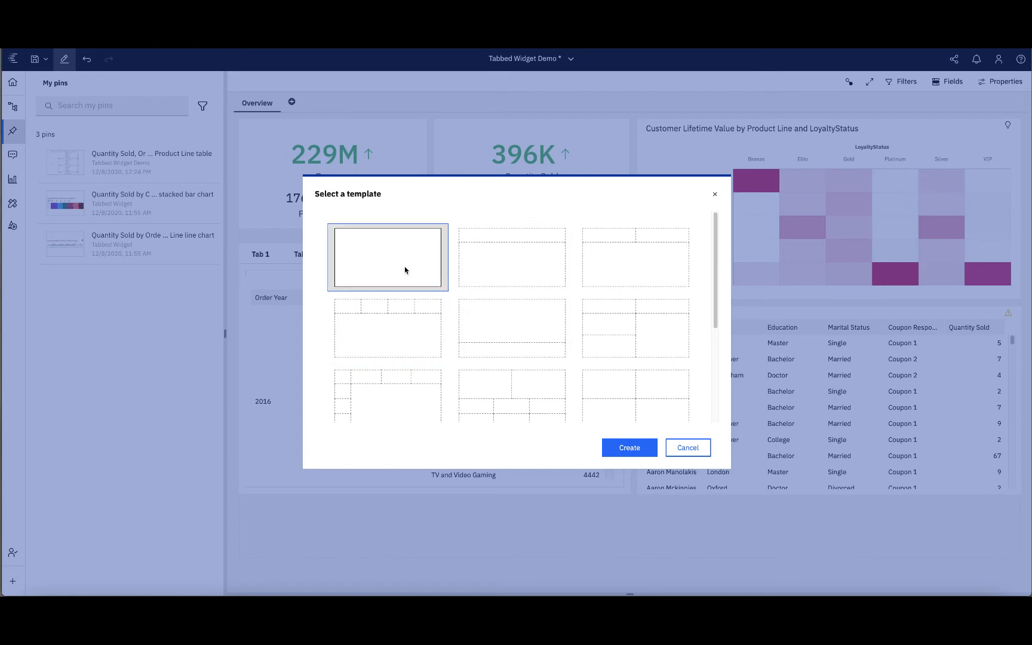
click(629, 447)
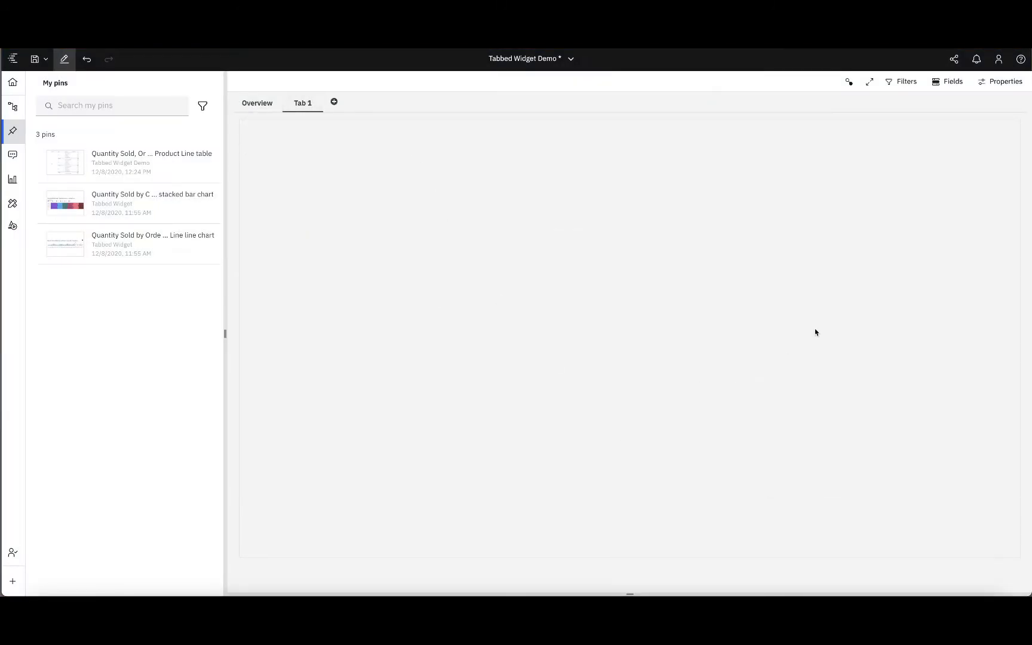
Return to the Overview tab and rename the tab widget's first tab as Line Chart.
click(257, 103)
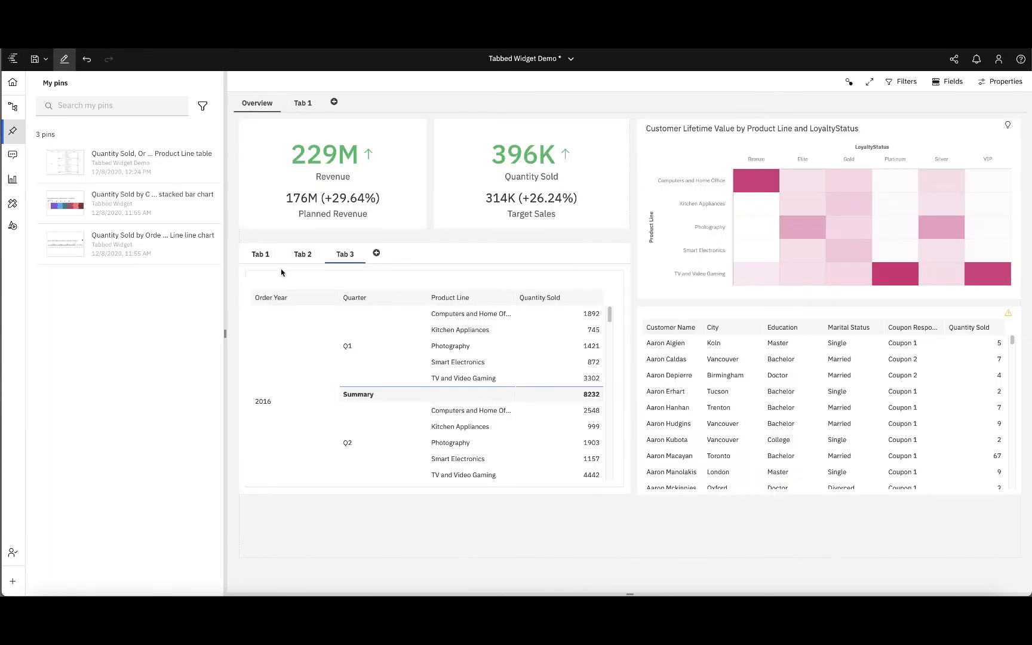
click(436, 249)
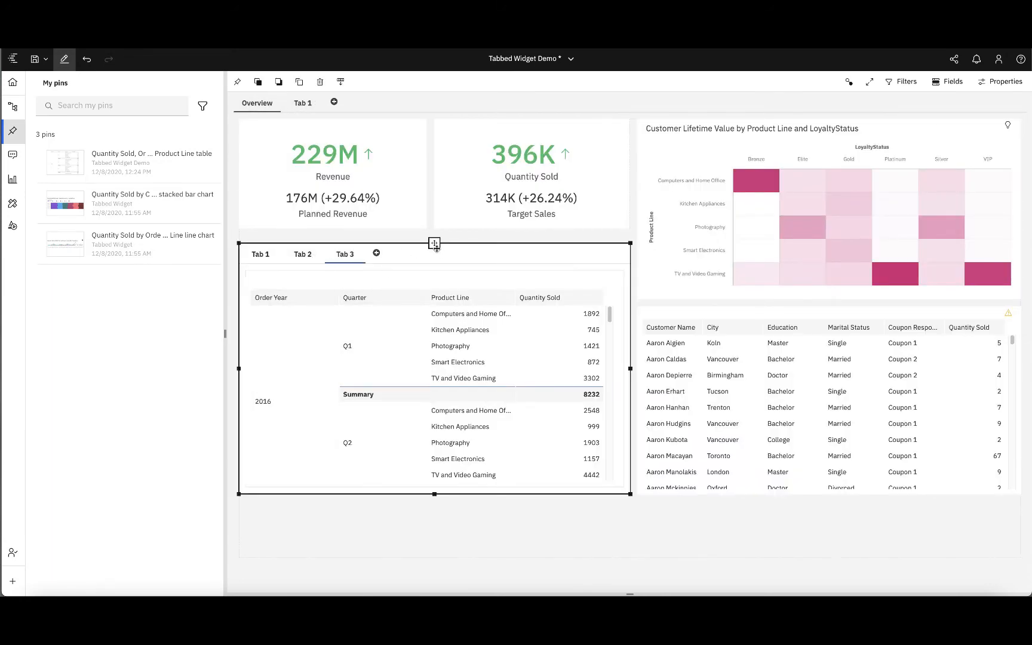
click(258, 255)
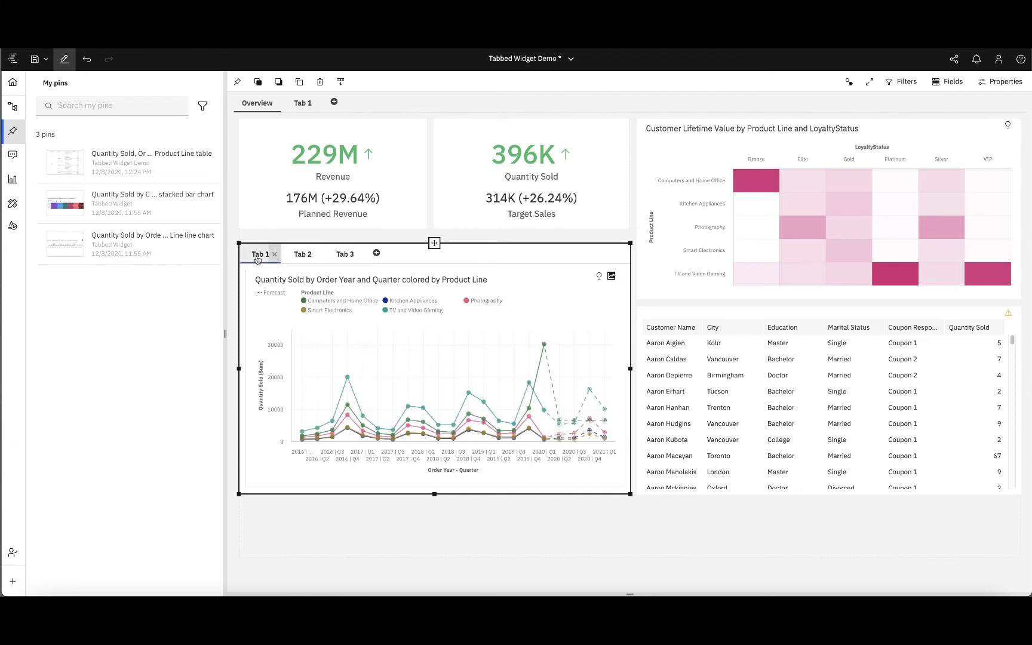
double_click(262, 255)
text(Line Chart)
key(Return)
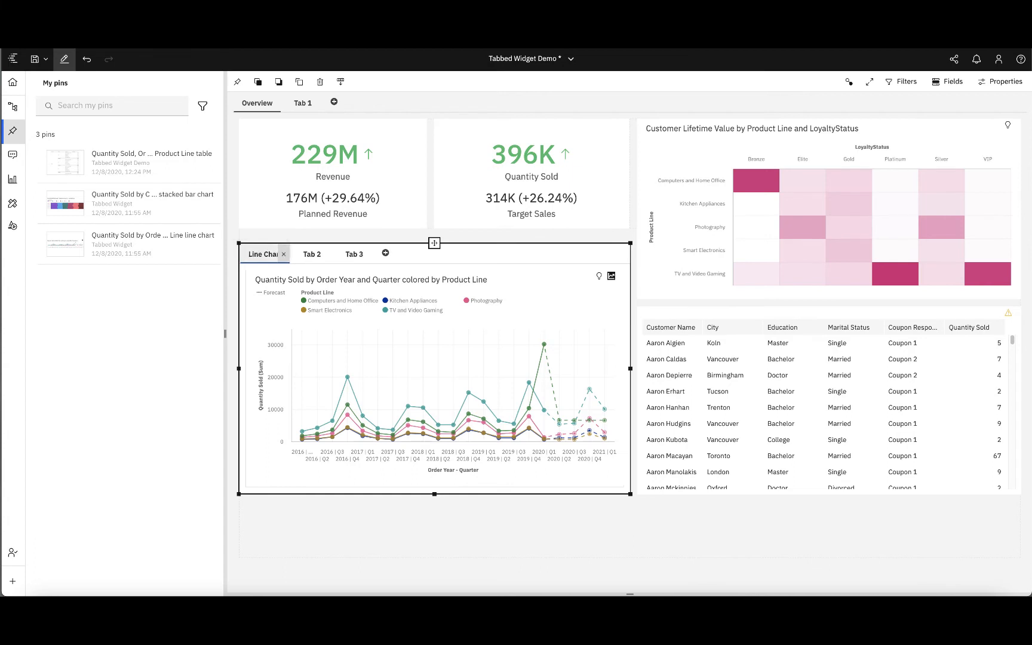
Rename the widget's second tab, holding the stacked bar chart, as Bar Chart.
click(314, 262)
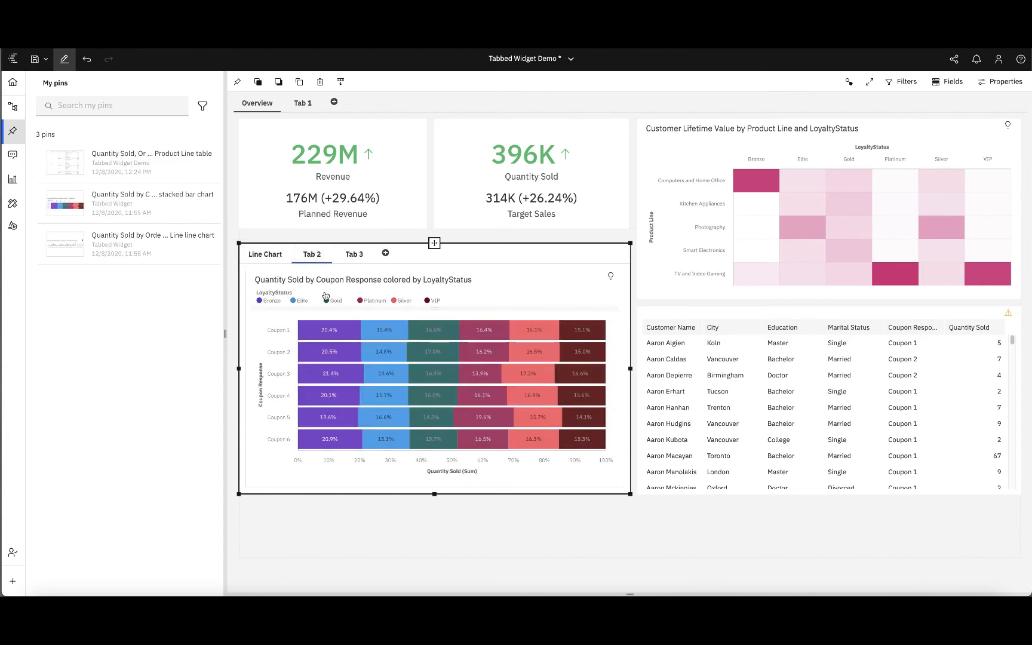
double_click(313, 261)
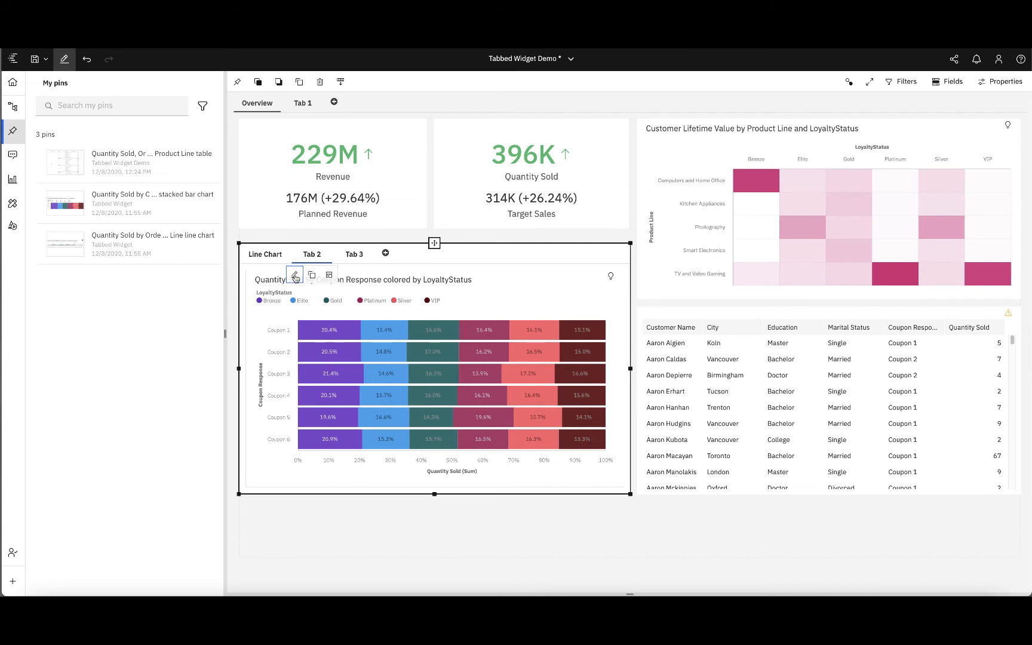
text(Bar Chart)
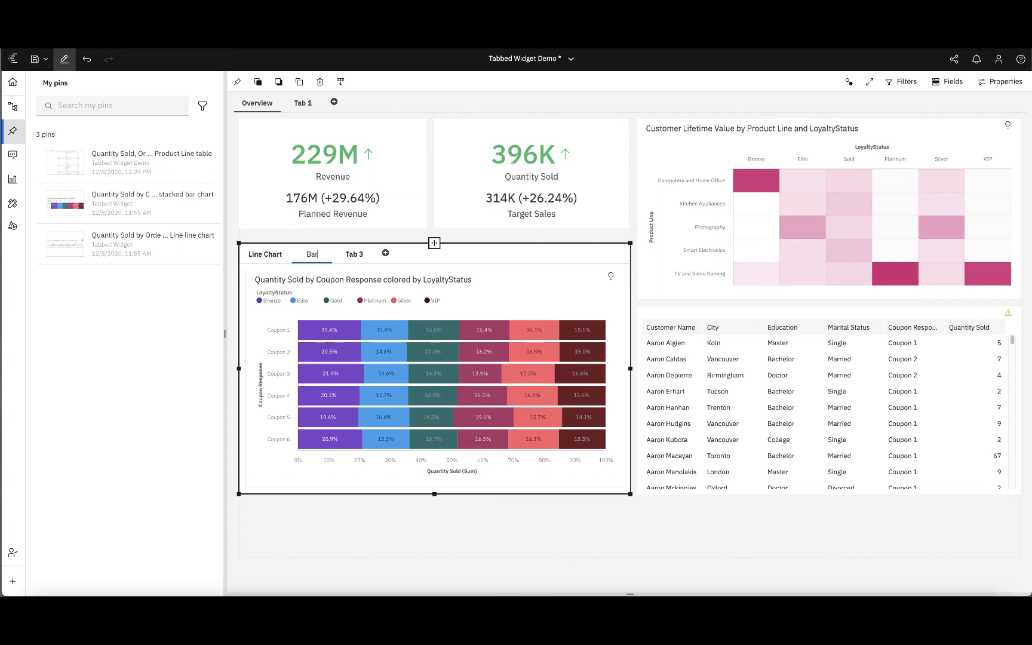
key(Return)
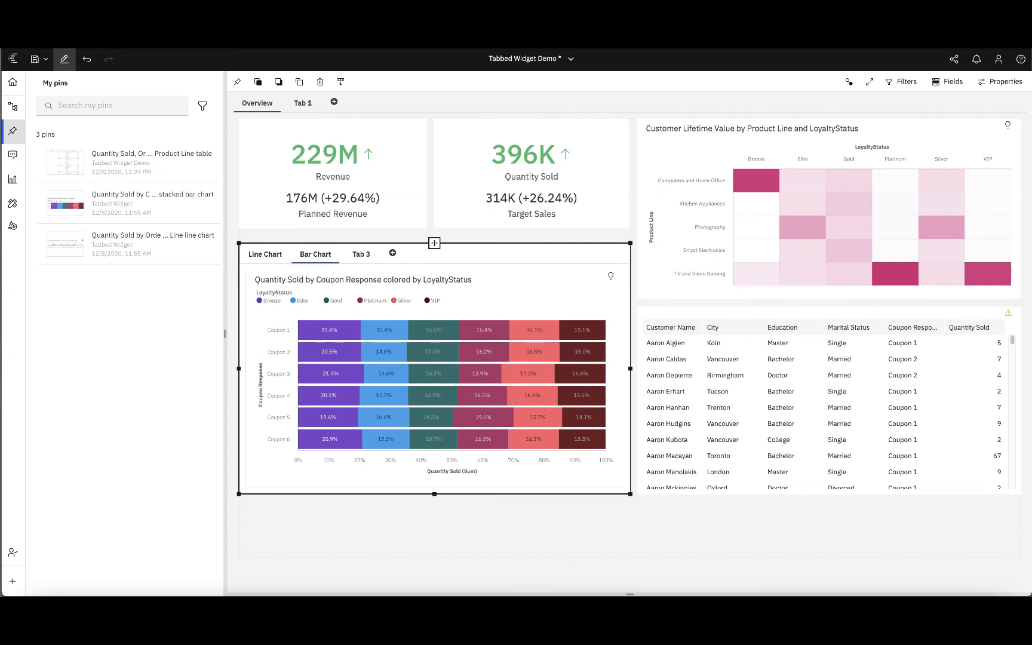
Rename the widget's third tab, holding the table, as Tabular View.
click(354, 259)
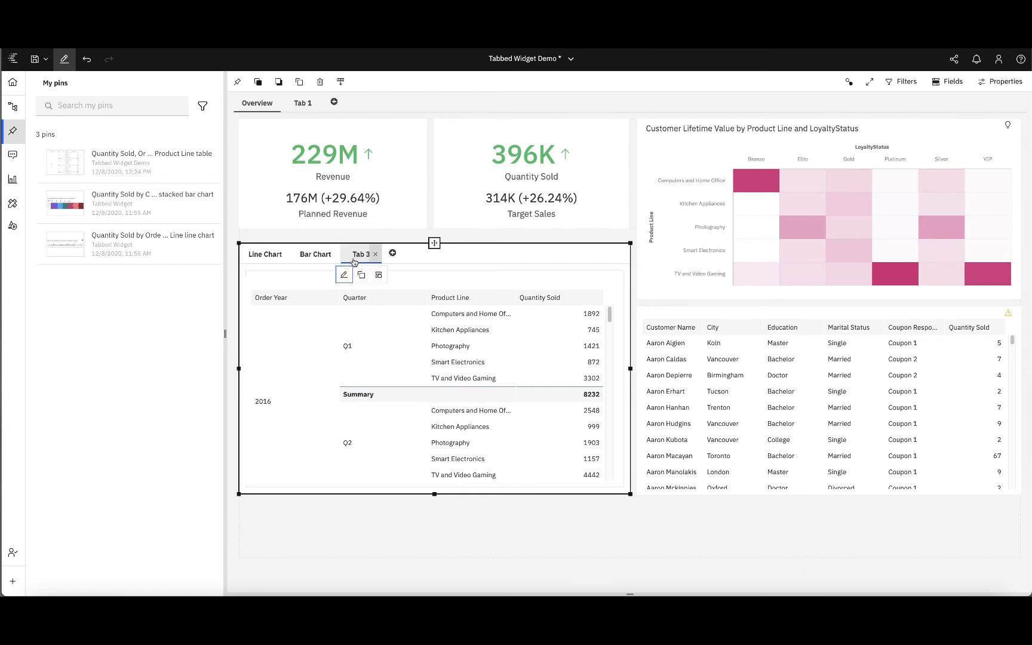
double_click(362, 255)
text(Tabular View)
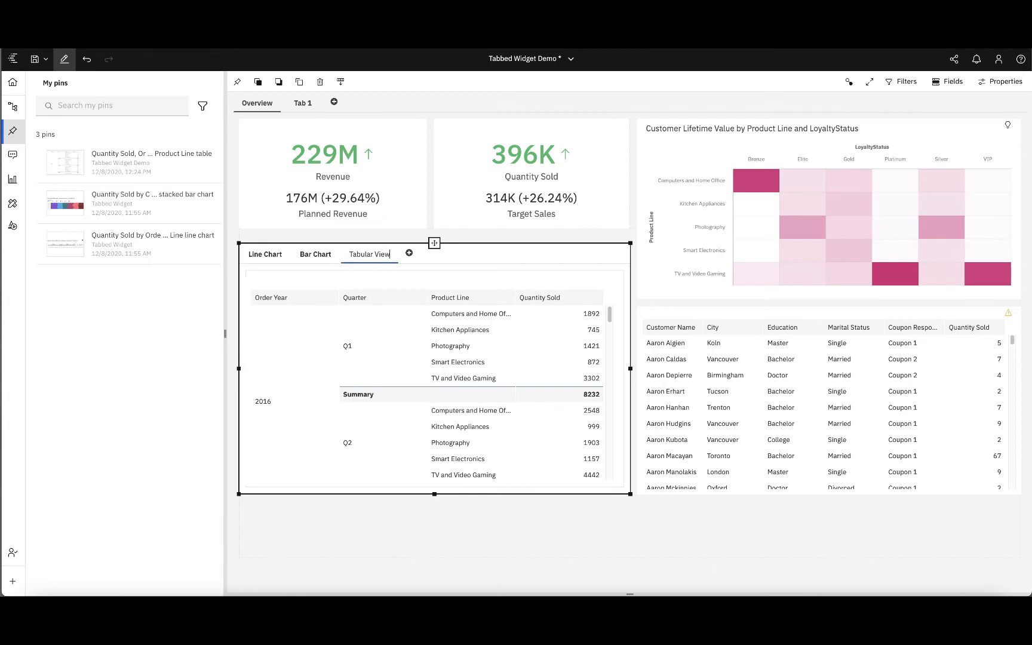
key(Return)
Set the fill color of the widget's Line Chart tab to the custom light pink #FCCEC7.
click(265, 257)
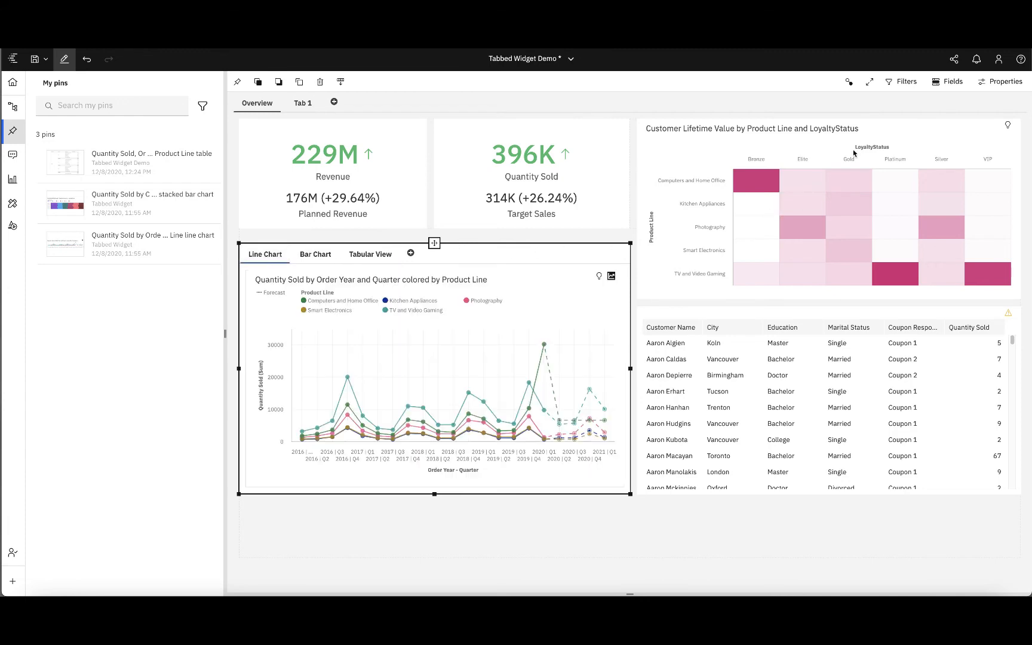
click(1005, 87)
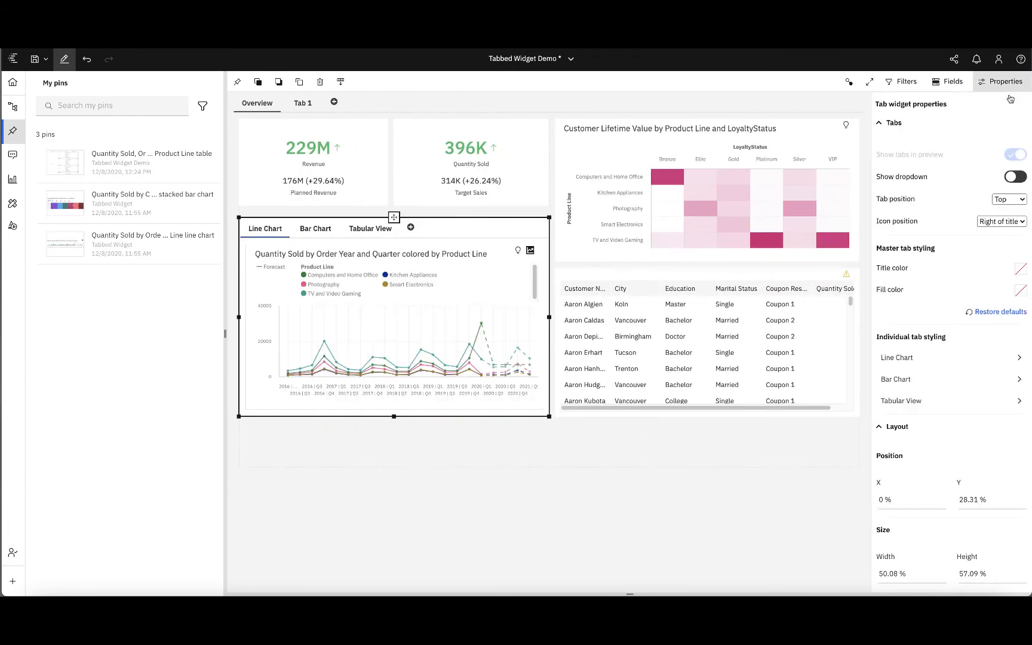
click(943, 360)
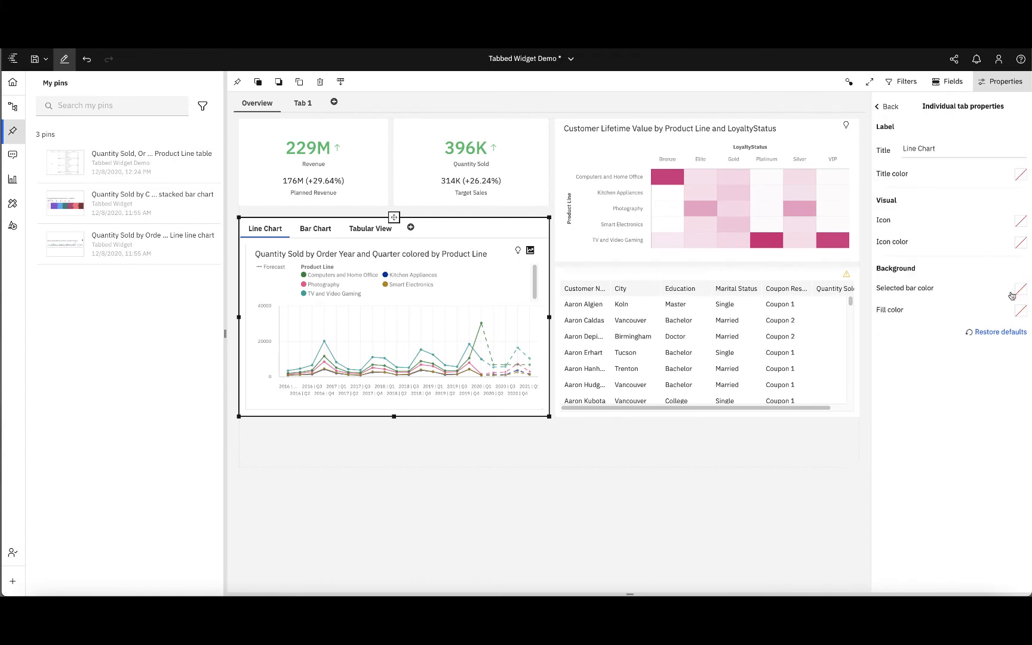
click(1019, 310)
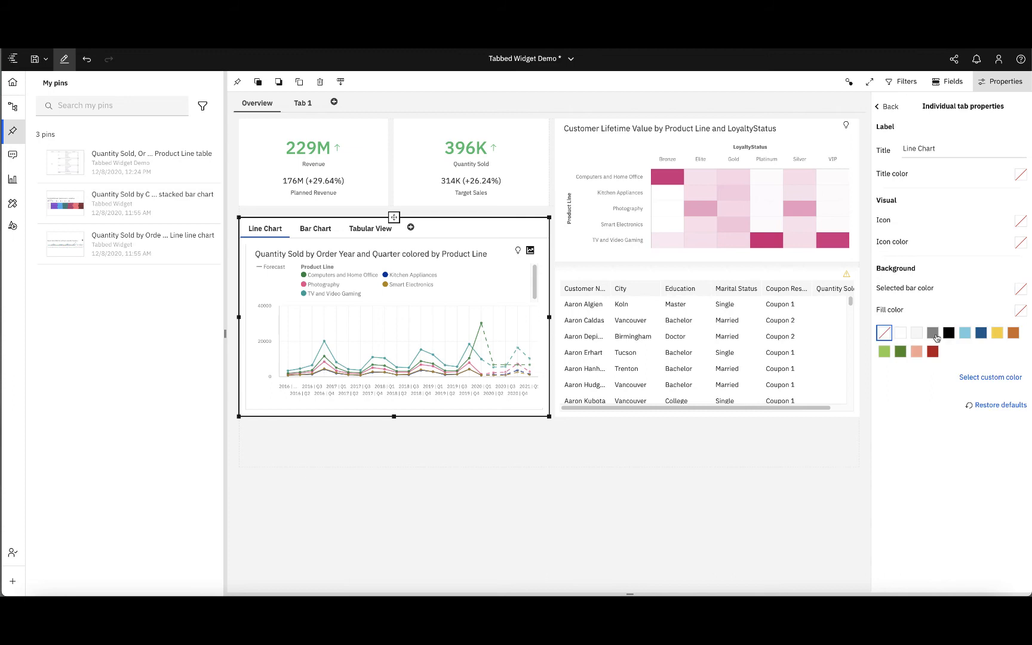
click(973, 377)
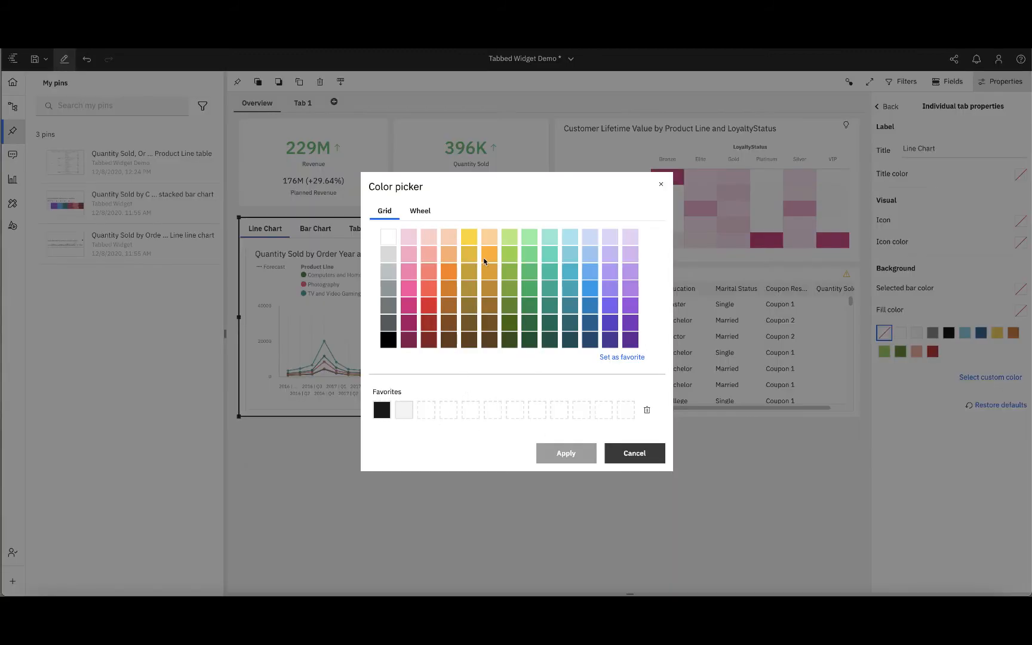
click(427, 240)
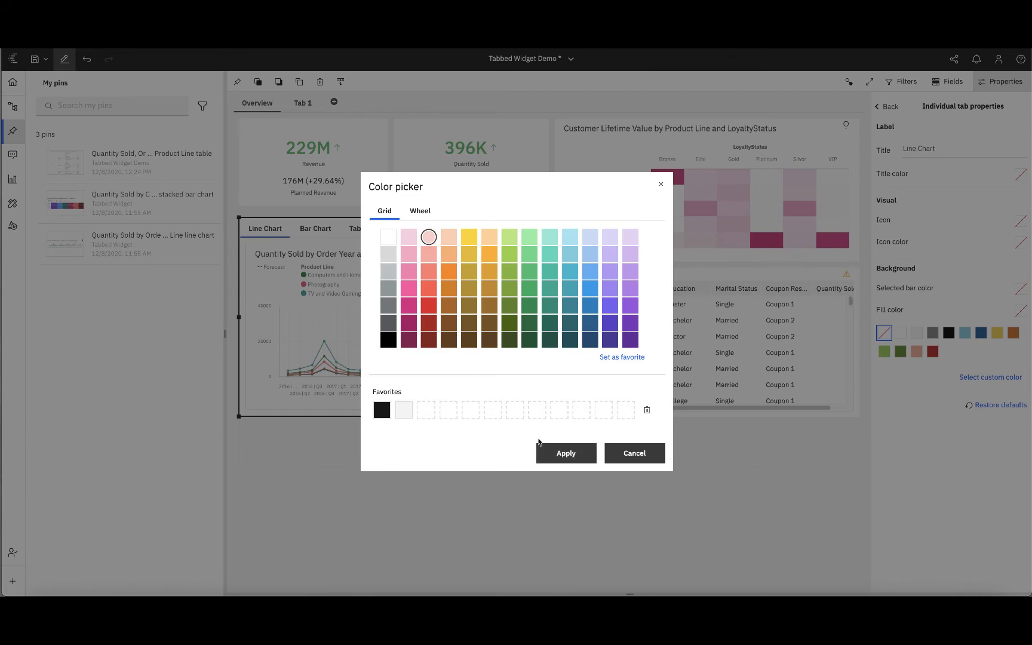
click(566, 453)
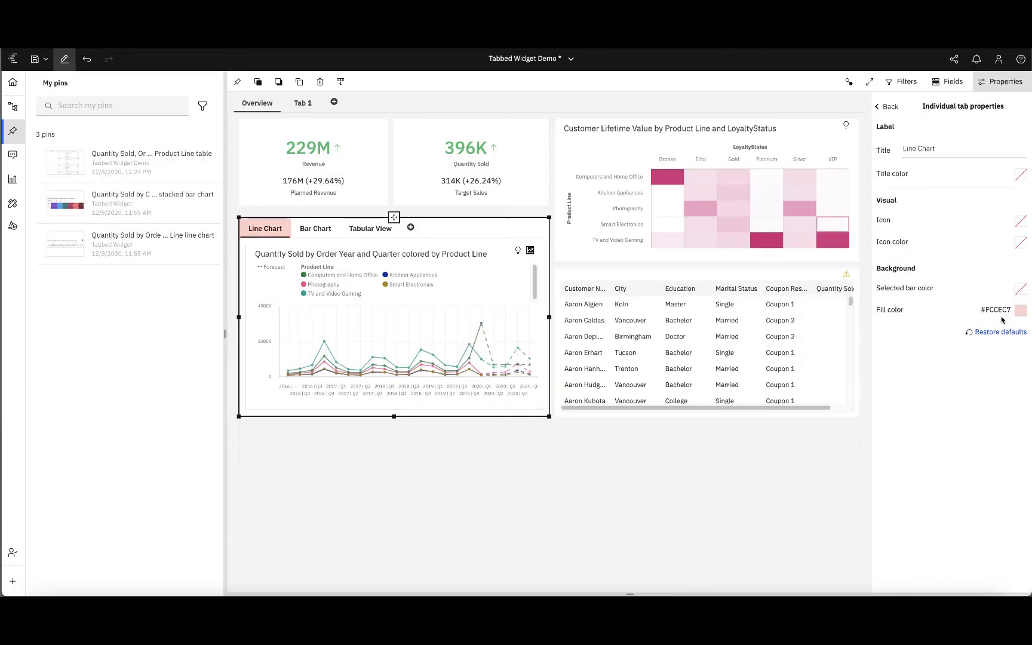
Set the Line Chart tab's selected bar color to dark blue #00558B and give the tab a small grid-like icon.
click(1021, 293)
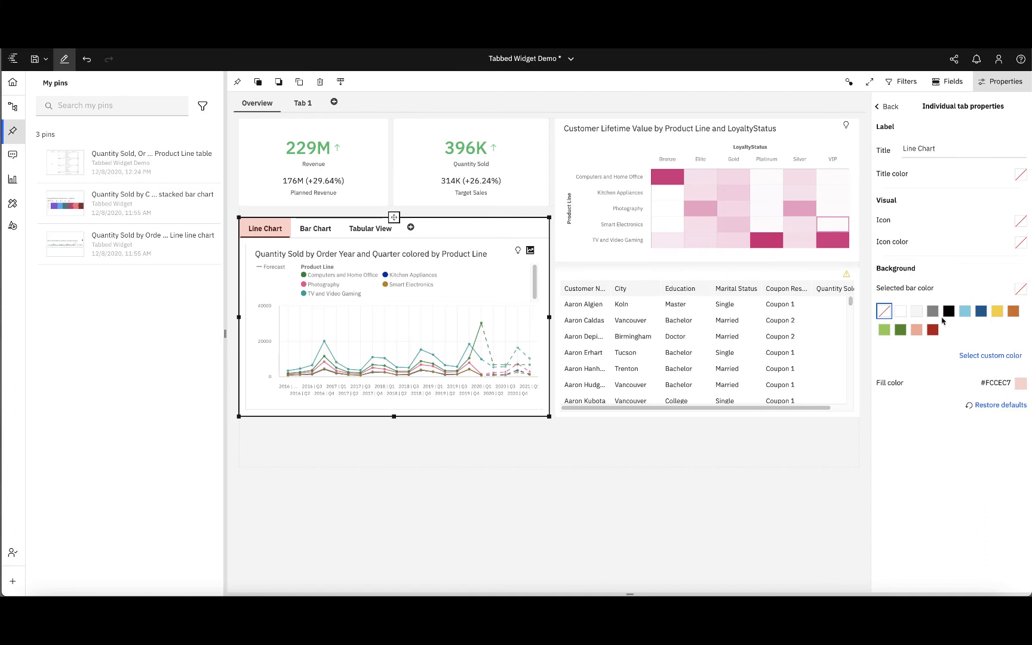
click(980, 315)
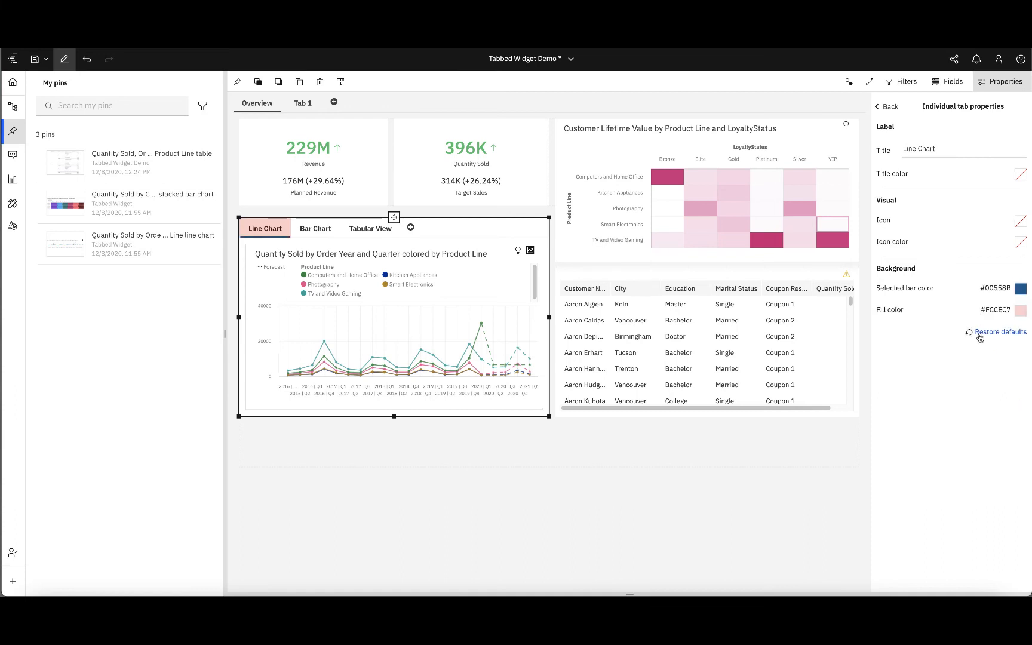
click(1020, 223)
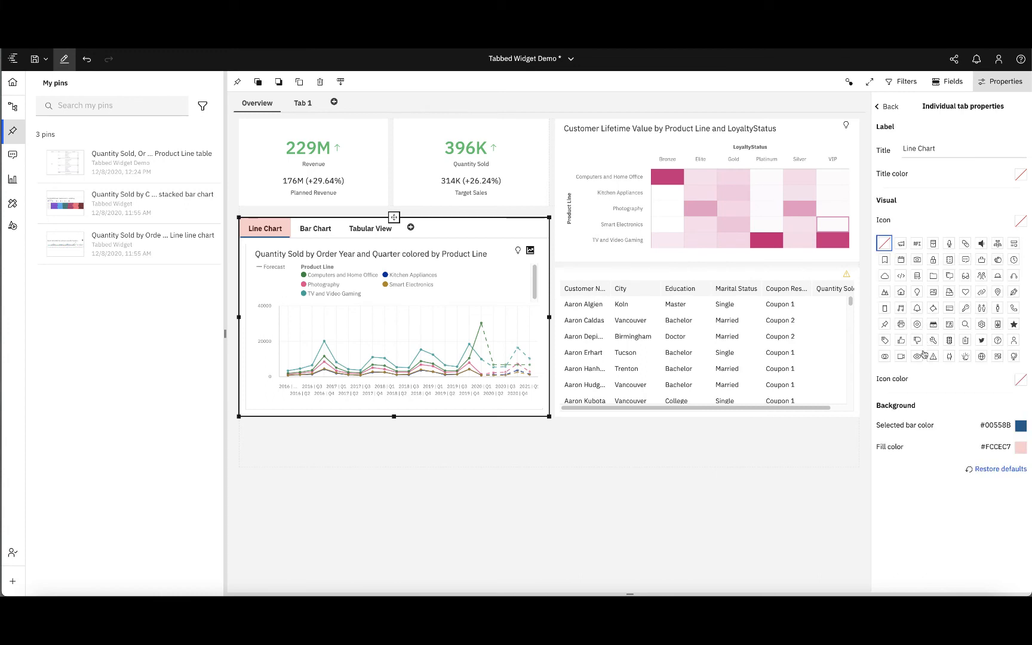
click(949, 340)
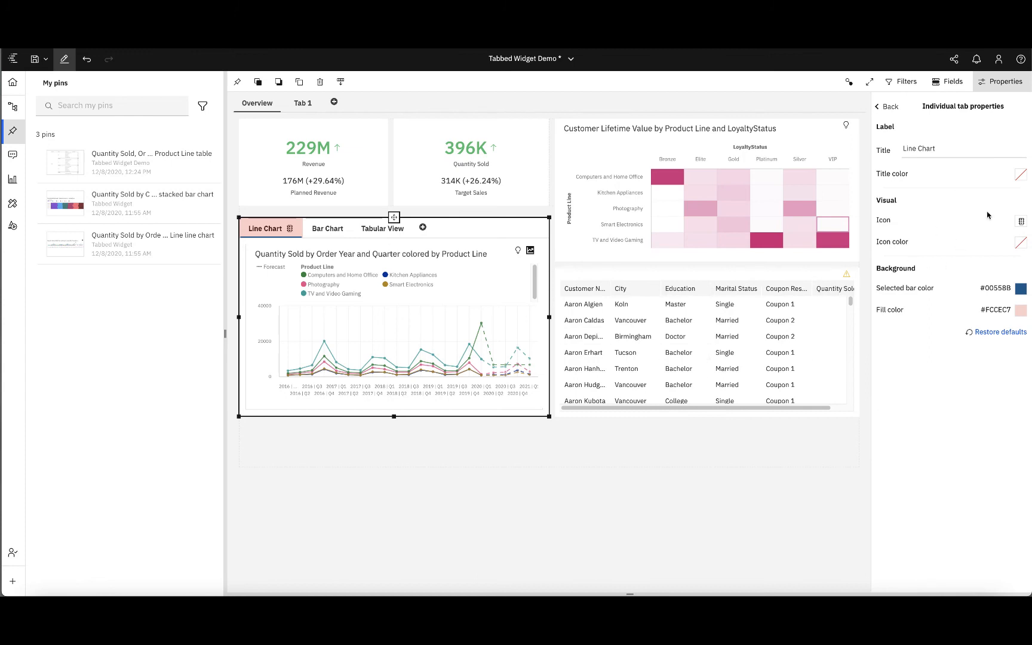
Set the icon position for the whole tab widget to Left of title.
click(885, 106)
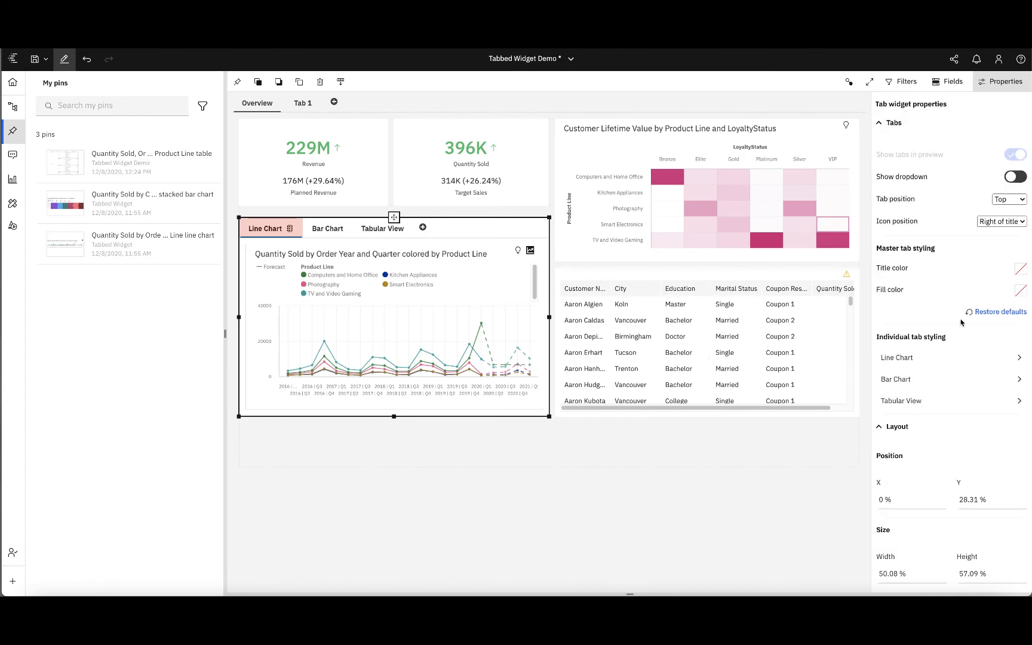
click(1003, 221)
click(1000, 236)
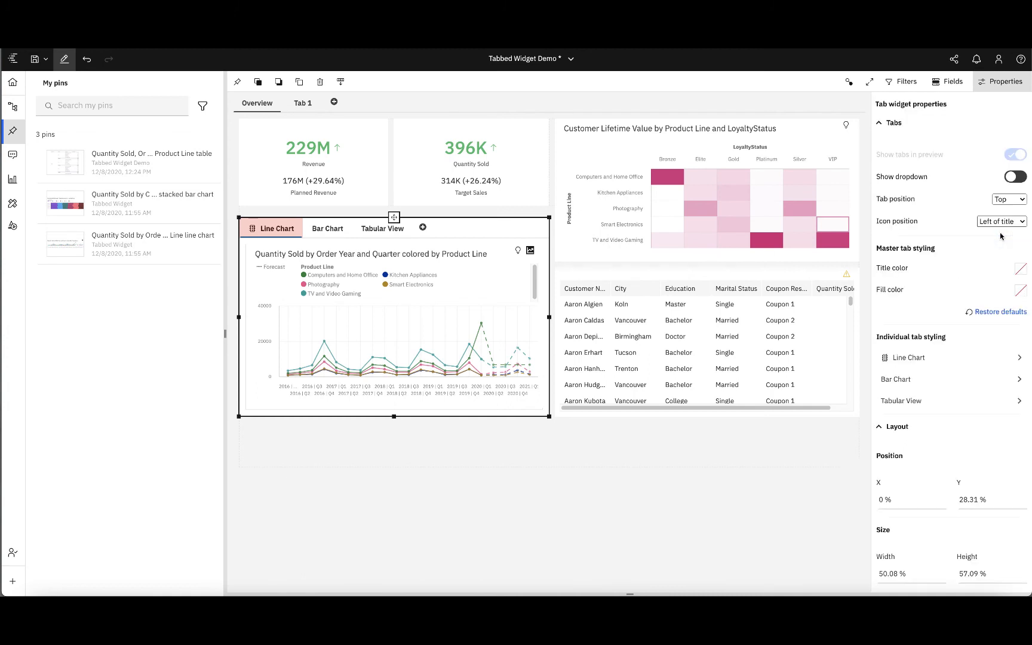
Style the widget's Bar Chart tab with the custom green fill #57D785 and a camera icon.
click(322, 231)
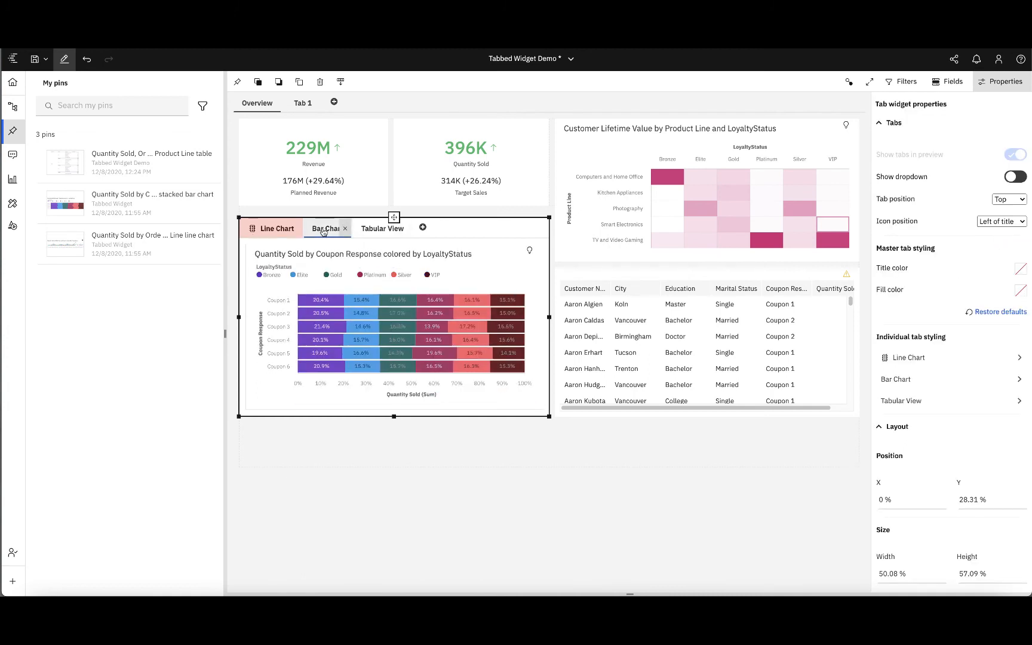
click(941, 386)
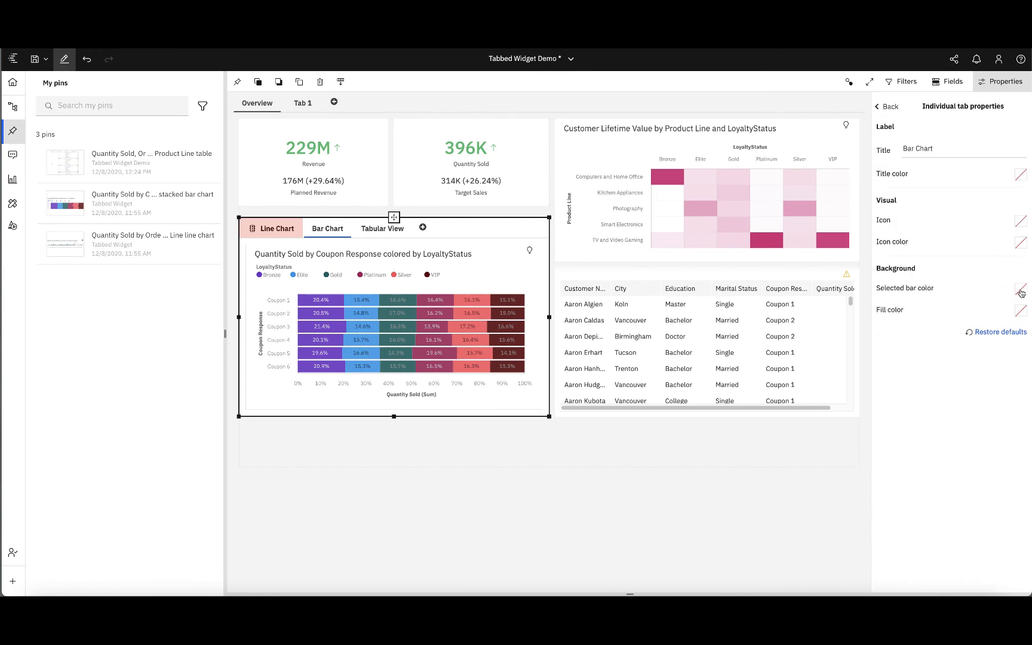
click(1021, 311)
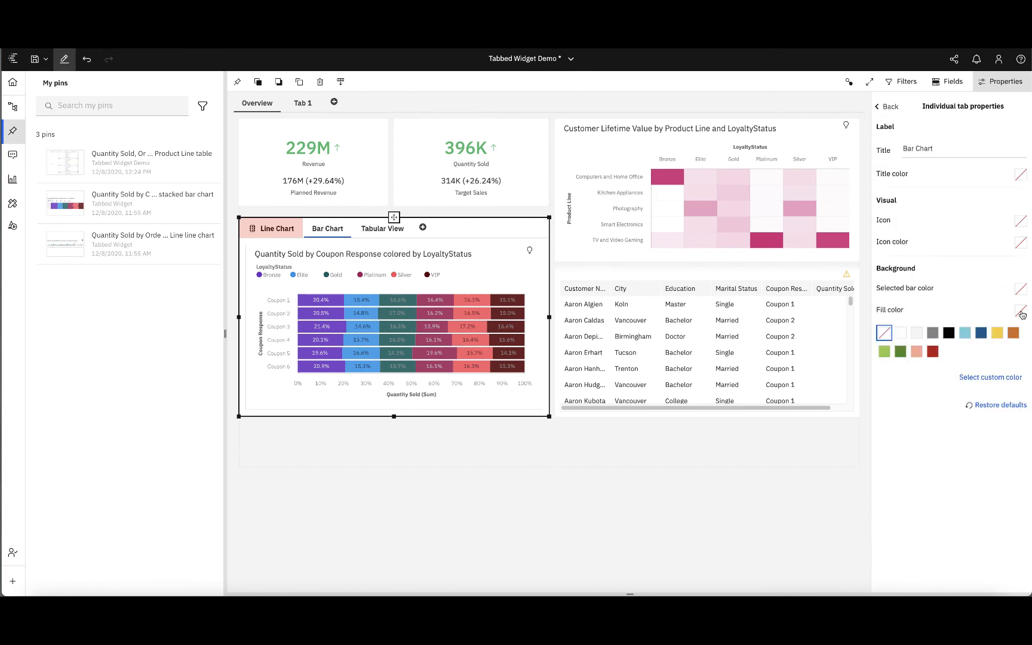
click(974, 377)
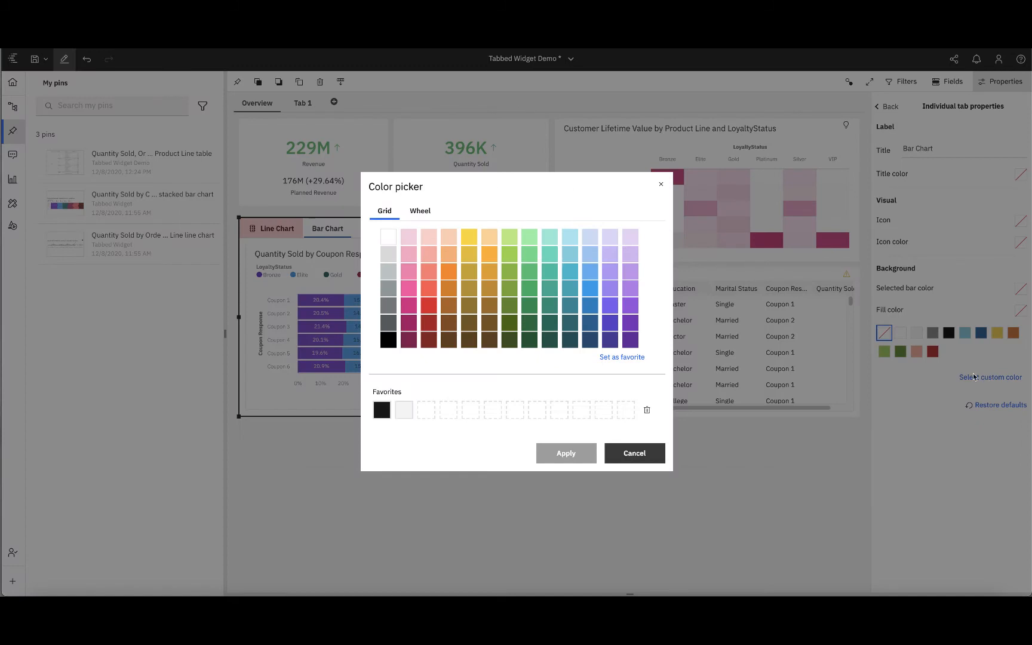
click(529, 253)
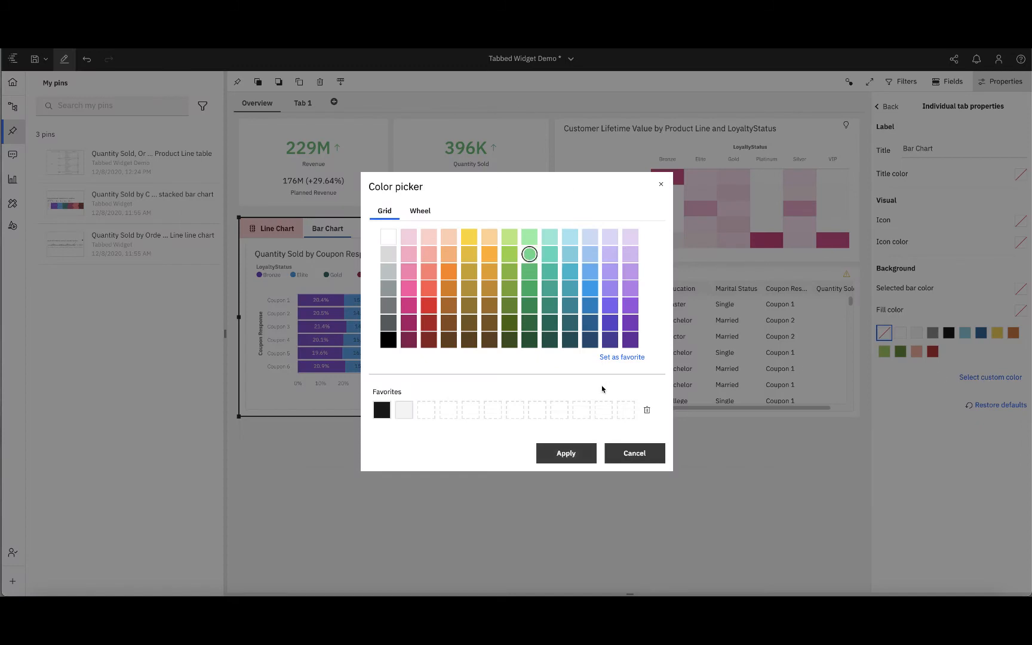
click(579, 465)
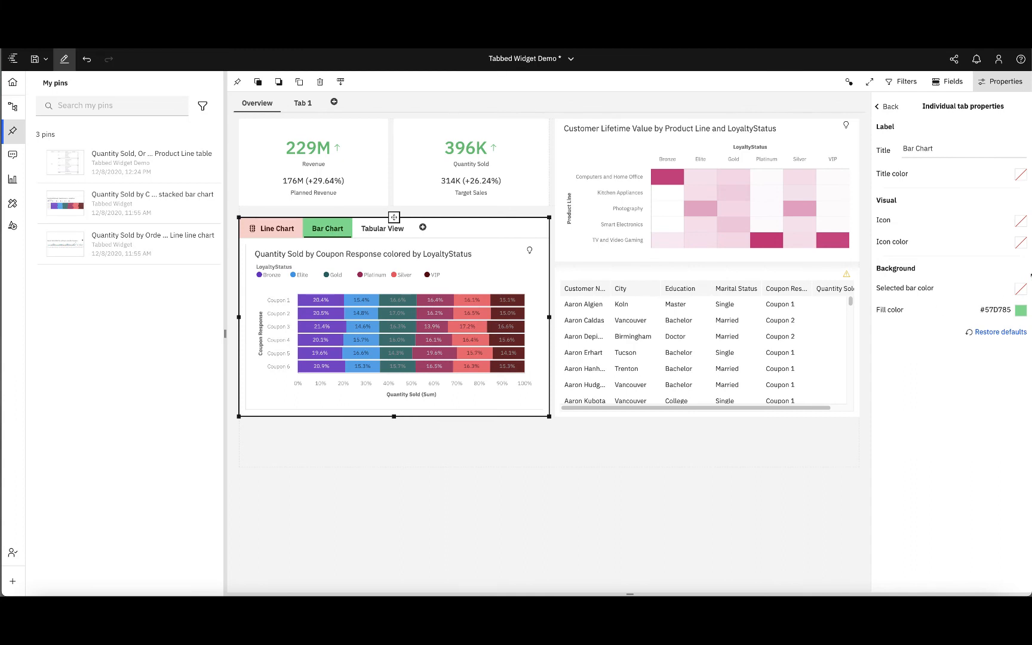
click(1020, 222)
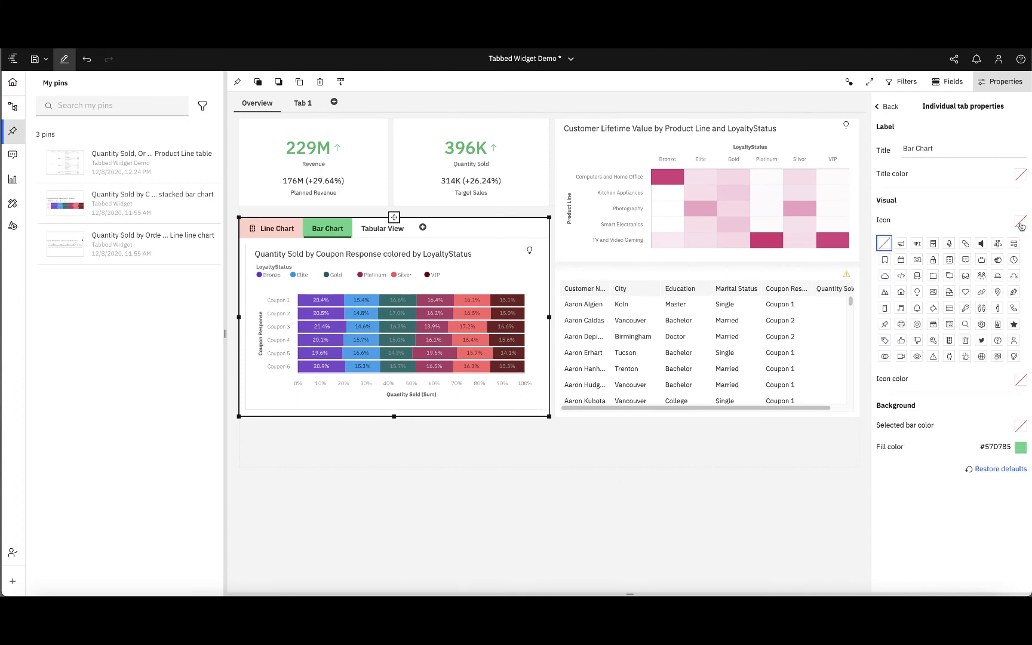
click(917, 261)
Hide the pins and properties to enlarge the dashboard, and view the widget's Line Chart, Bar Chart and Tabular View tabs in turn.
click(12, 130)
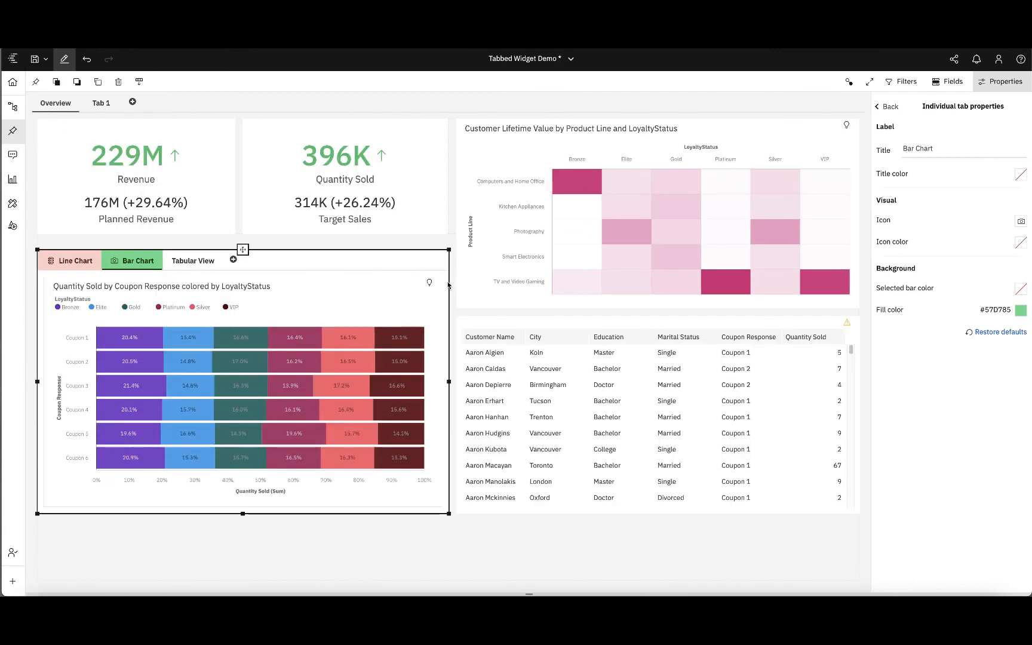
click(1001, 83)
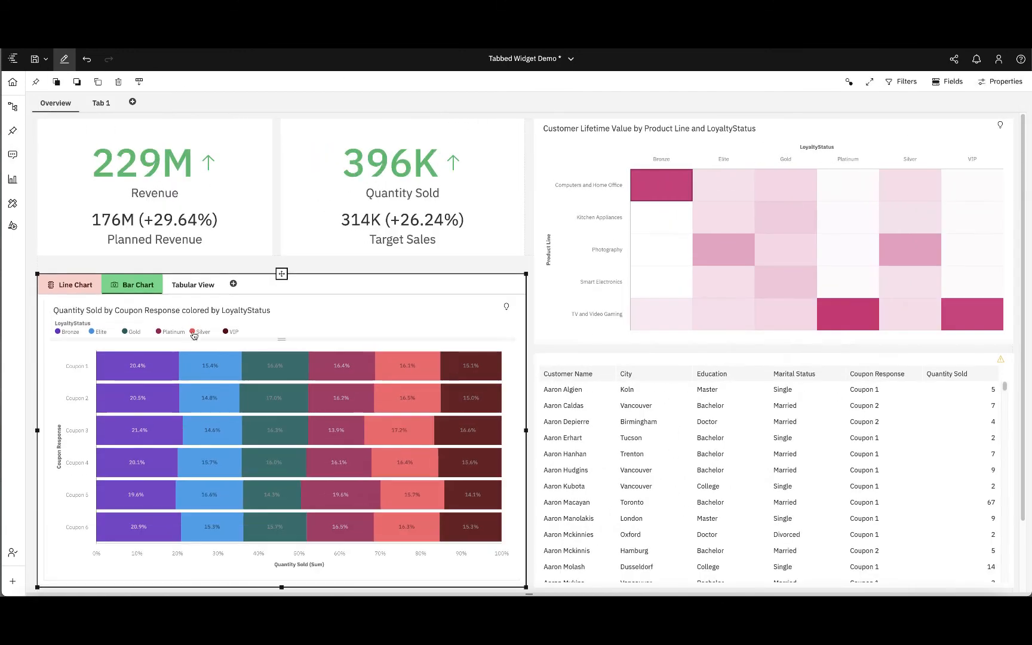
click(65, 285)
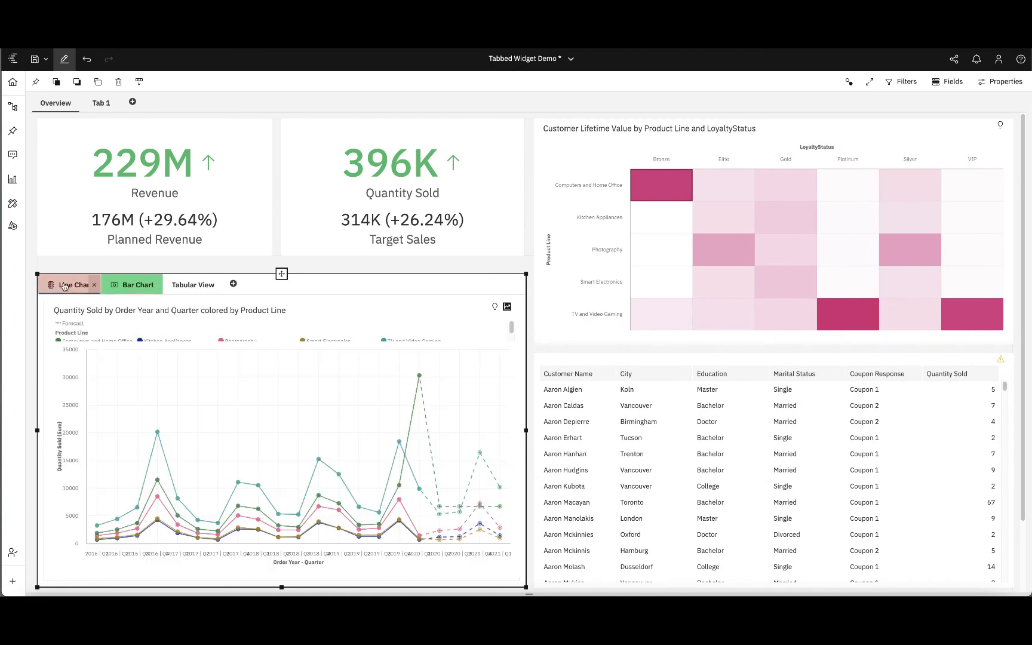
click(134, 285)
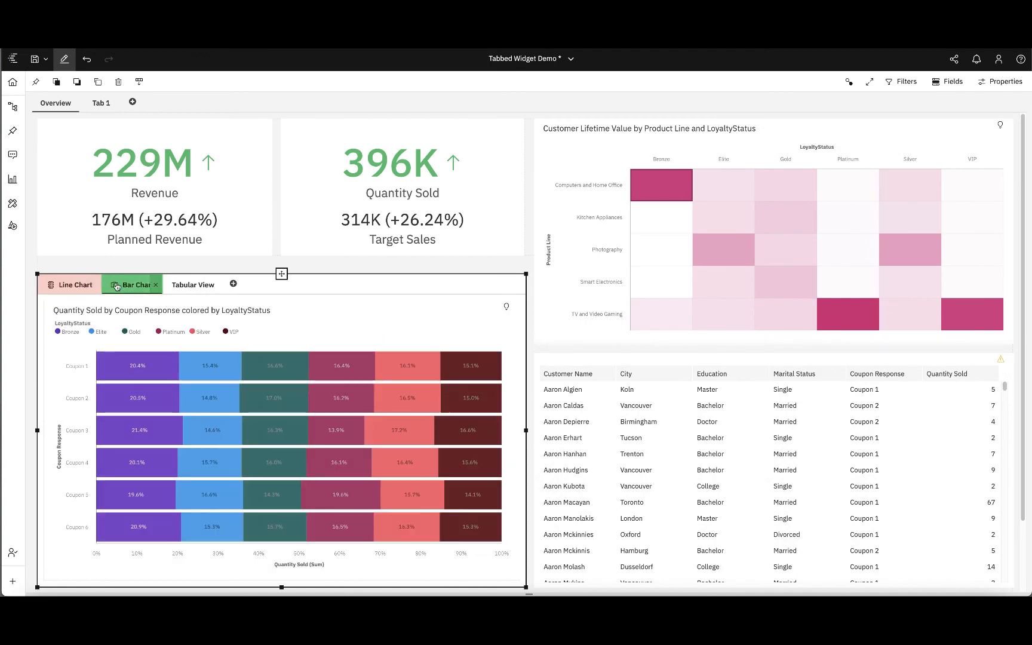
click(185, 285)
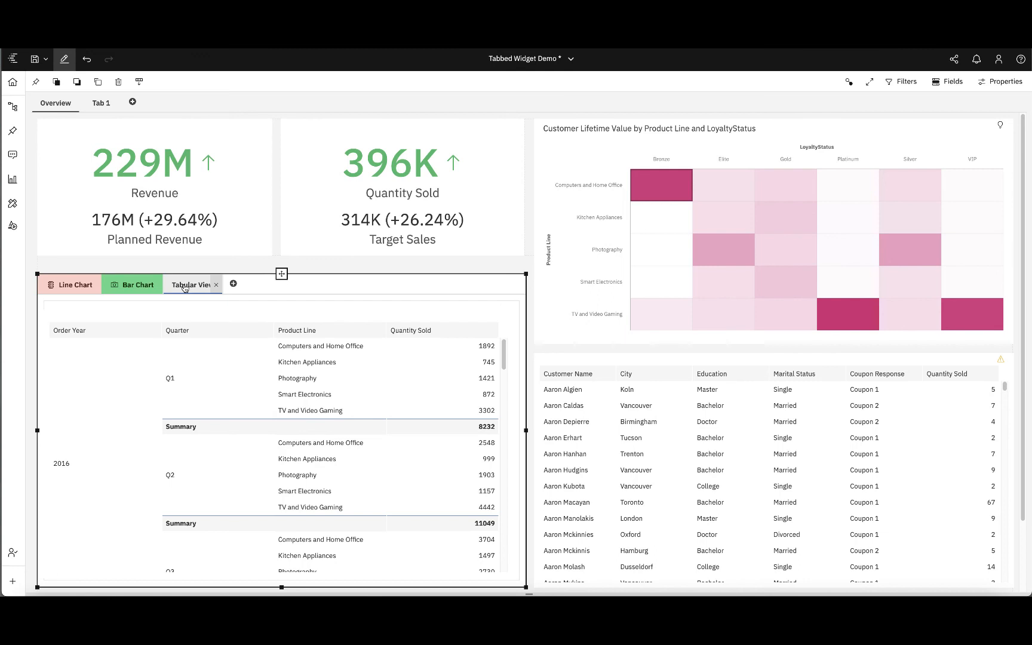